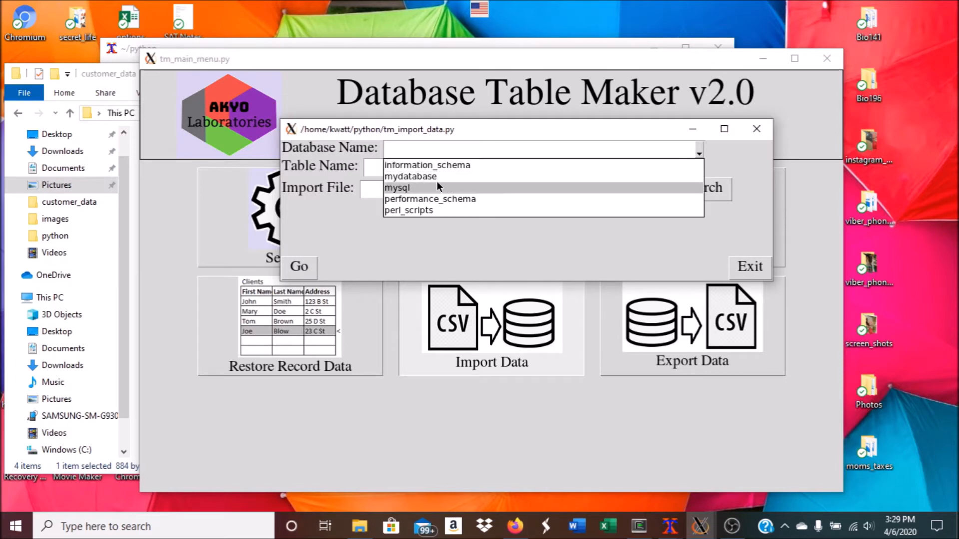
Set the import target to the state table of mydatabase.
{"action": "left_click", "coordinate": [433, 175]}
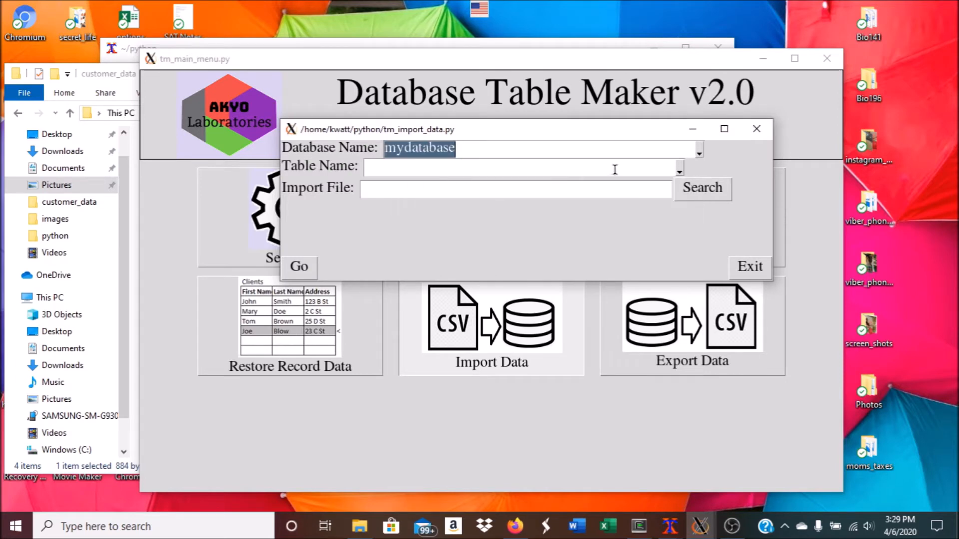
{"action": "left_click", "coordinate": [681, 171]}
{"action": "scroll", "coordinate": [415, 232], "scroll_direction": "down", "scroll_amount": 1}
{"action": "left_click", "coordinate": [401, 240]}
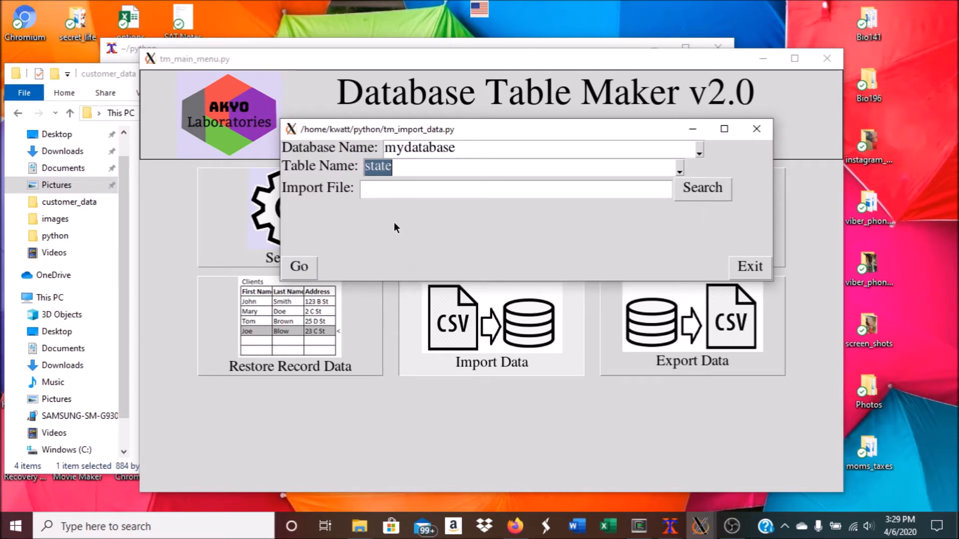
Choose states.csv from the customer_data folder as the import file.
{"action": "left_click", "coordinate": [662, 194]}
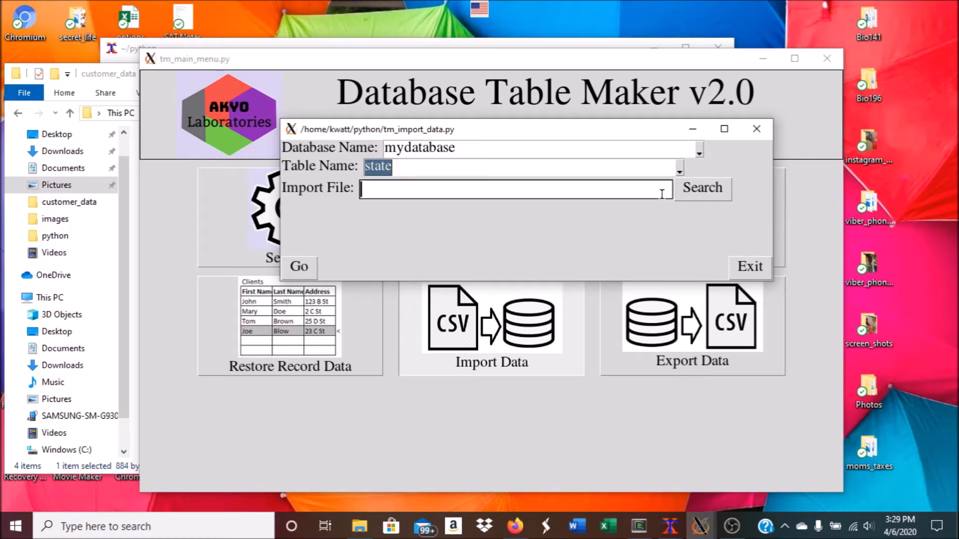
{"action": "left_click", "coordinate": [712, 191]}
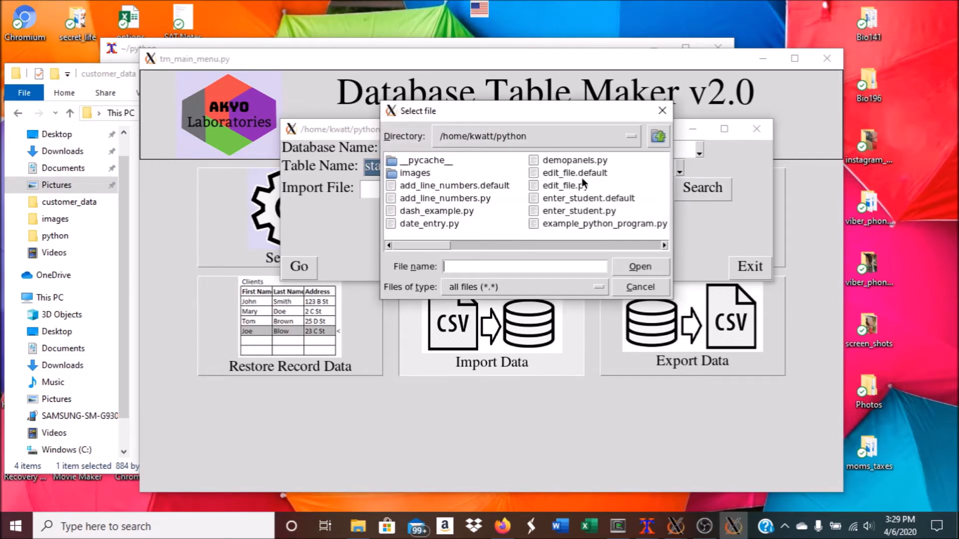
{"action": "left_click", "coordinate": [631, 138]}
{"action": "left_click", "coordinate": [494, 116]}
{"action": "double_click", "coordinate": [610, 163]}
{"action": "left_click", "coordinate": [429, 185]}
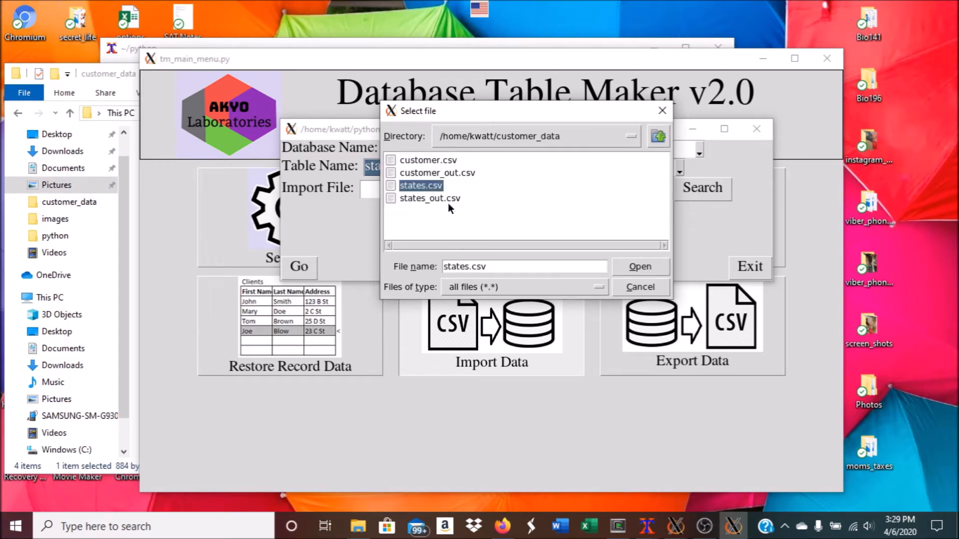
{"action": "left_click", "coordinate": [644, 268]}
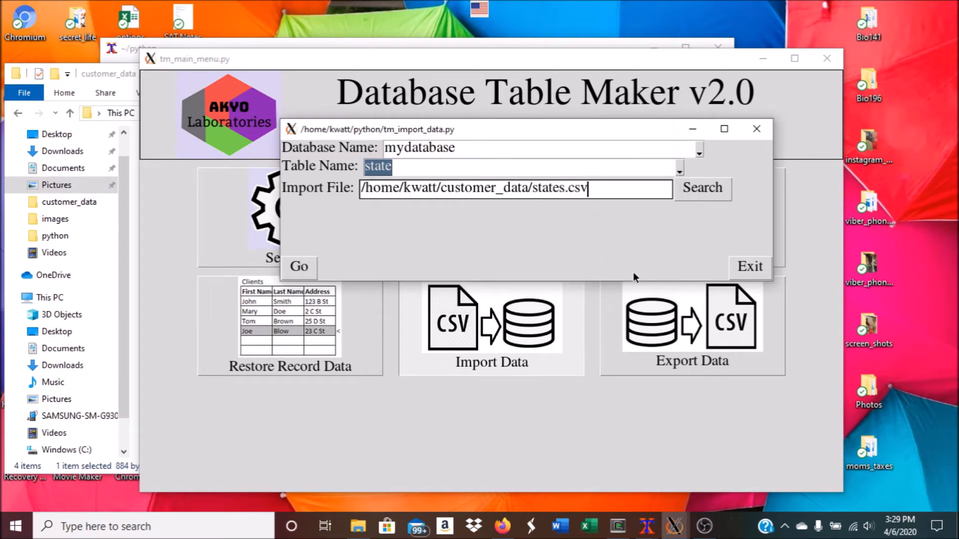
Run the import of the CSV file into the state table and close the import form.
{"action": "left_click", "coordinate": [300, 267]}
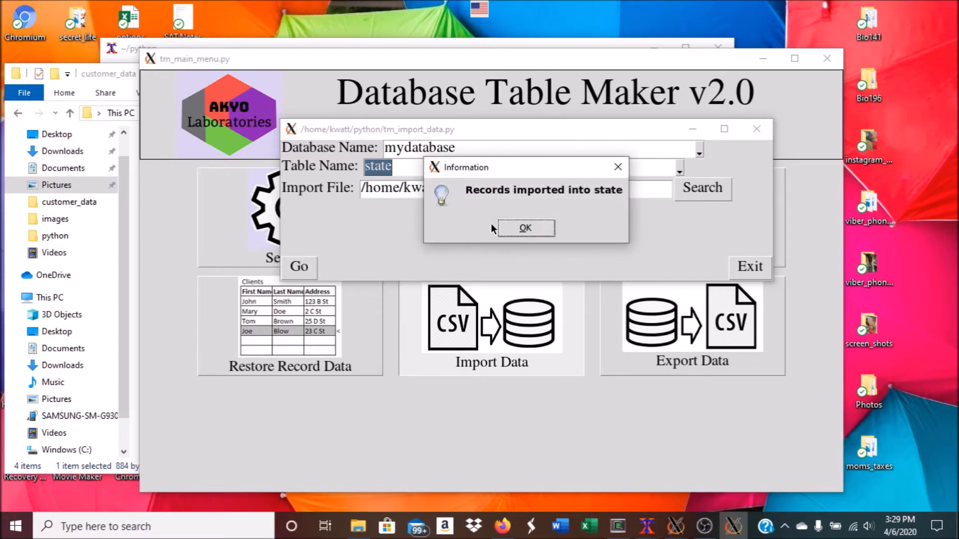
{"action": "left_click", "coordinate": [526, 228]}
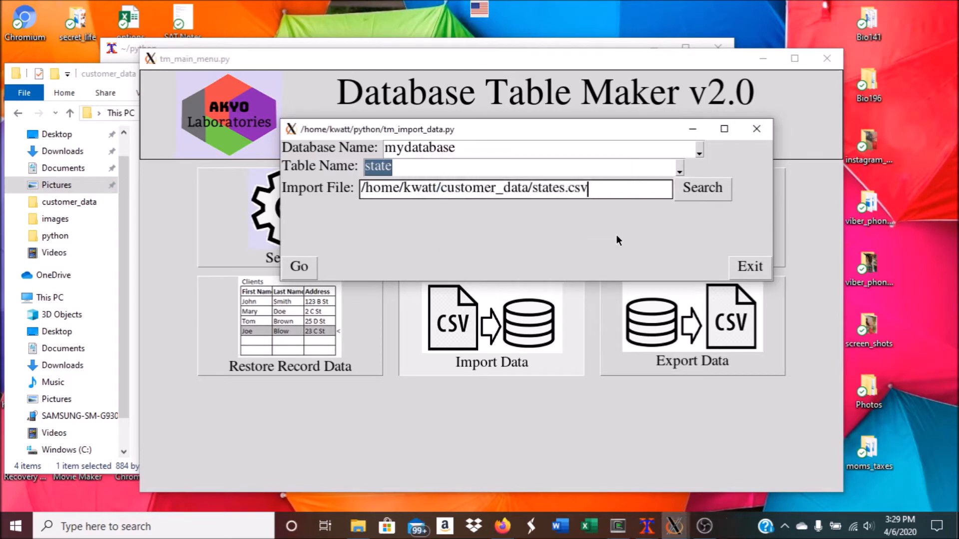
{"action": "left_click", "coordinate": [753, 268]}
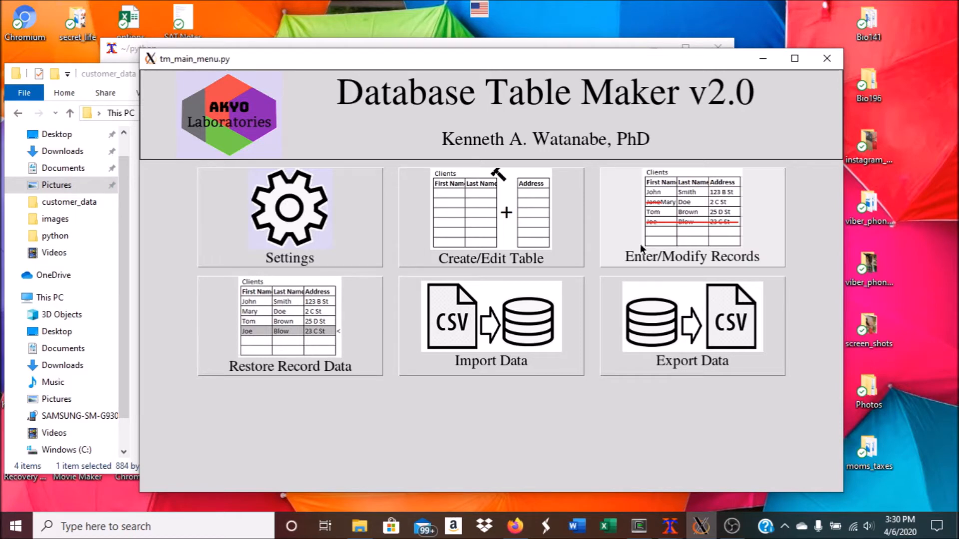
Open the enter/modify records form for the state table of mydatabase.
{"action": "left_click", "coordinate": [760, 230]}
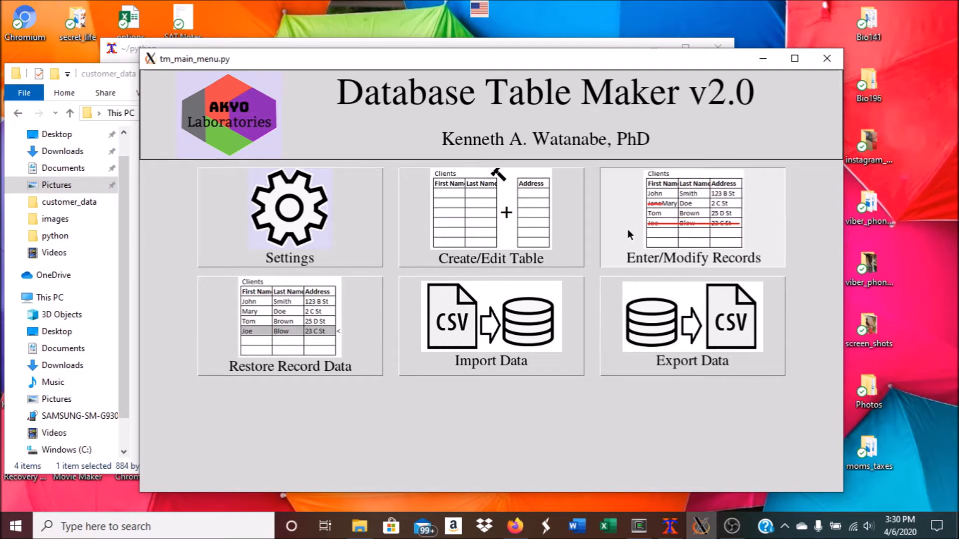
{"action": "left_click", "coordinate": [696, 153]}
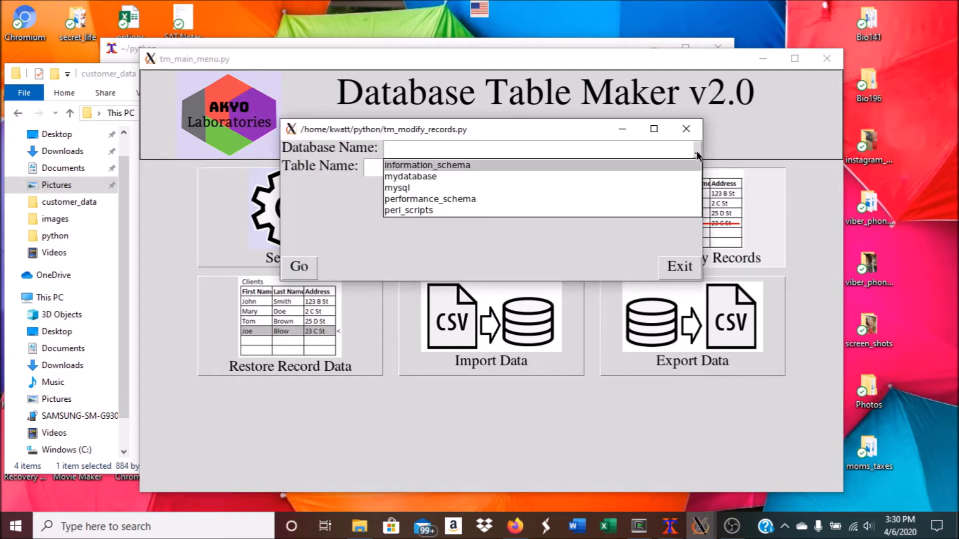
{"action": "left_click", "coordinate": [454, 176]}
{"action": "left_click", "coordinate": [679, 168]}
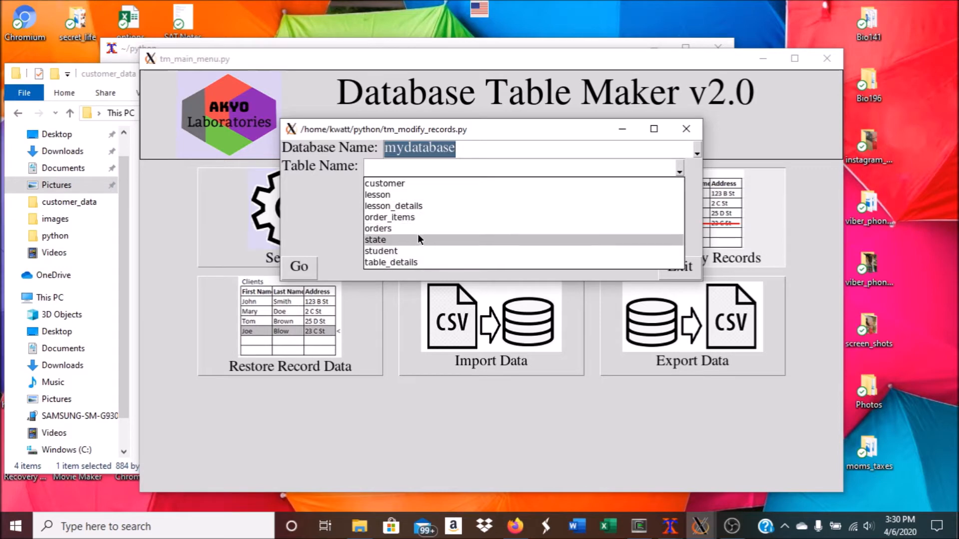
{"action": "left_click", "coordinate": [418, 238]}
{"action": "left_click", "coordinate": [300, 267]}
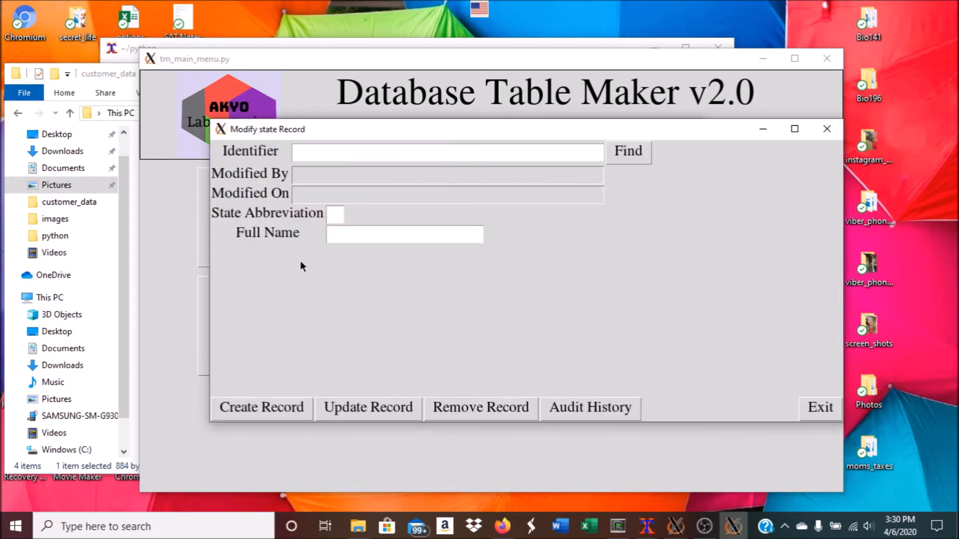
Look through the full list of state records, load the Georgia record and leave the state record form.
{"action": "left_click", "coordinate": [630, 155]}
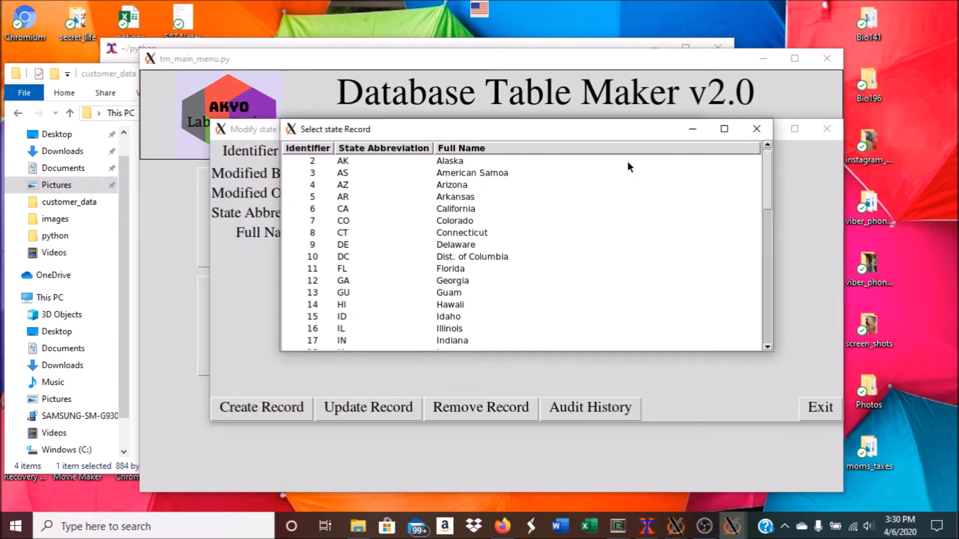
{"action": "scroll", "coordinate": [627, 176], "scroll_direction": "down", "scroll_amount": 5}
{"action": "scroll", "coordinate": [627, 177], "scroll_direction": "down", "scroll_amount": 5}
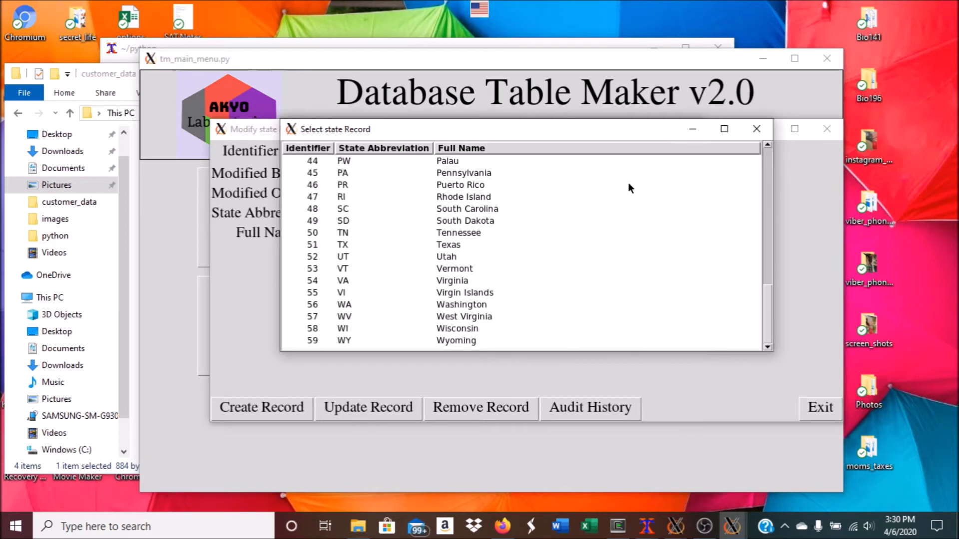
{"action": "scroll", "coordinate": [628, 196], "scroll_direction": "up", "scroll_amount": 7}
{"action": "scroll", "coordinate": [629, 197], "scroll_direction": "down", "scroll_amount": 7}
{"action": "scroll", "coordinate": [627, 202], "scroll_direction": "up", "scroll_amount": 10}
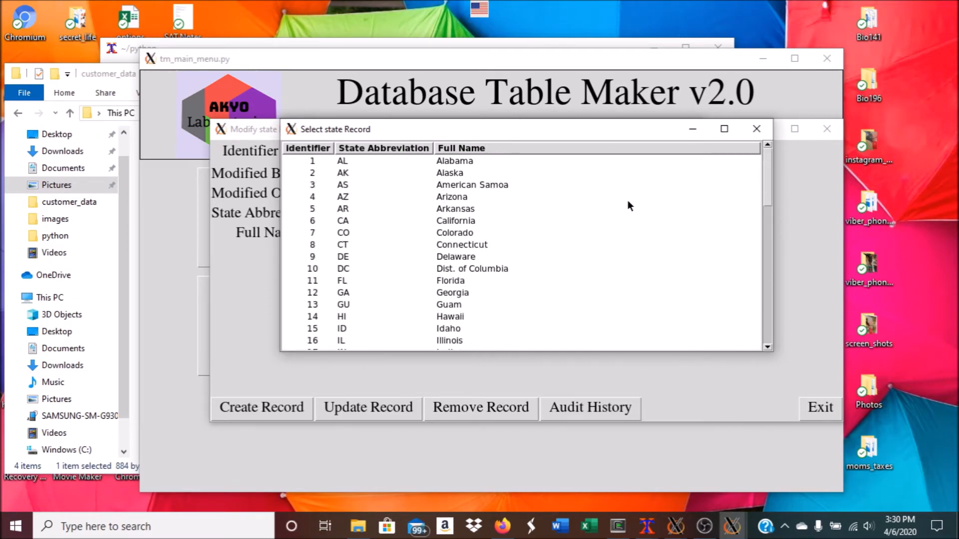
{"action": "scroll", "coordinate": [385, 272], "scroll_direction": "down", "scroll_amount": 1}
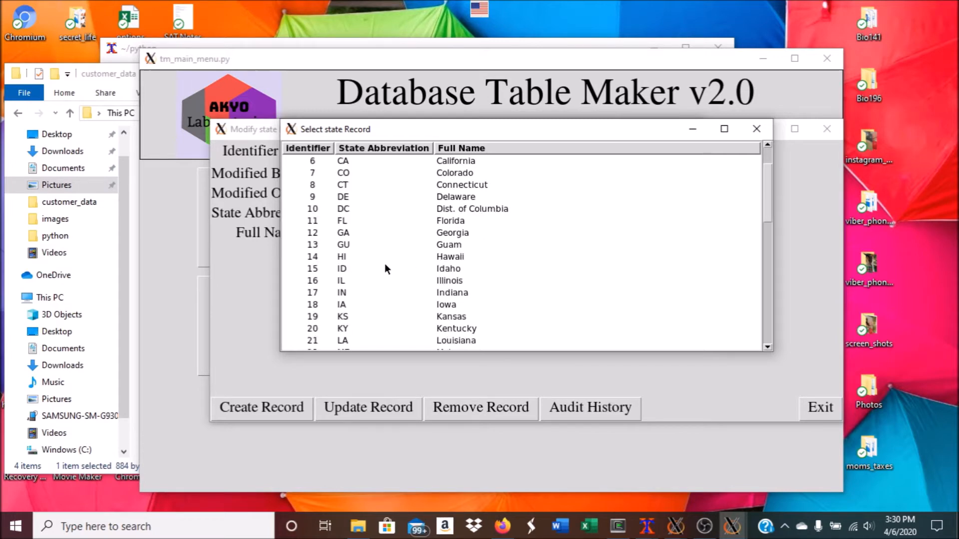
{"action": "scroll", "coordinate": [385, 257], "scroll_direction": "up", "scroll_amount": 1}
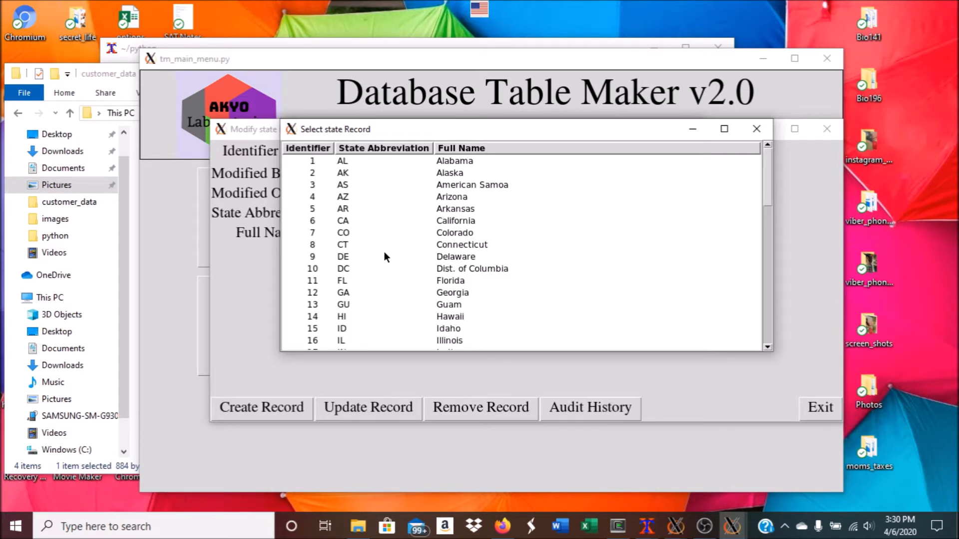
{"action": "double_click", "coordinate": [348, 293]}
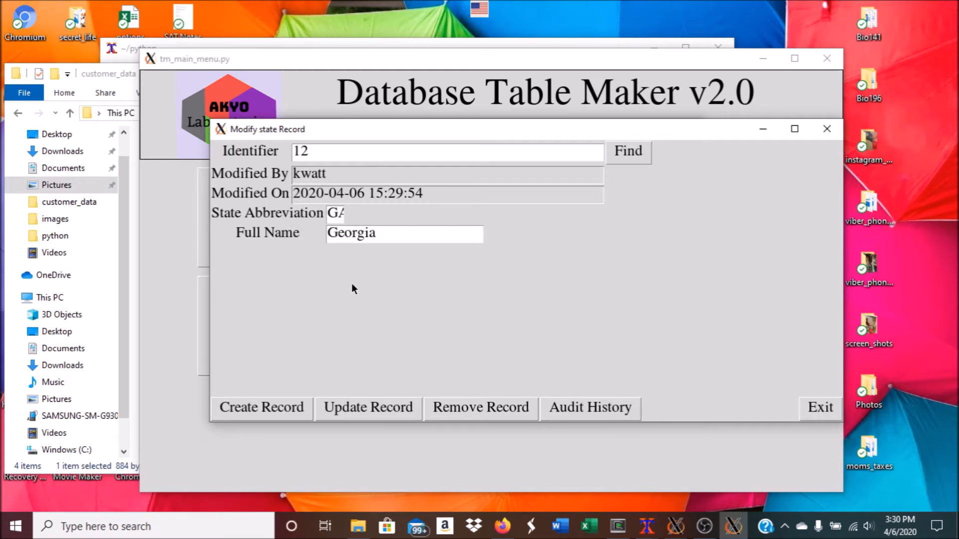
{"action": "left_click", "coordinate": [813, 409]}
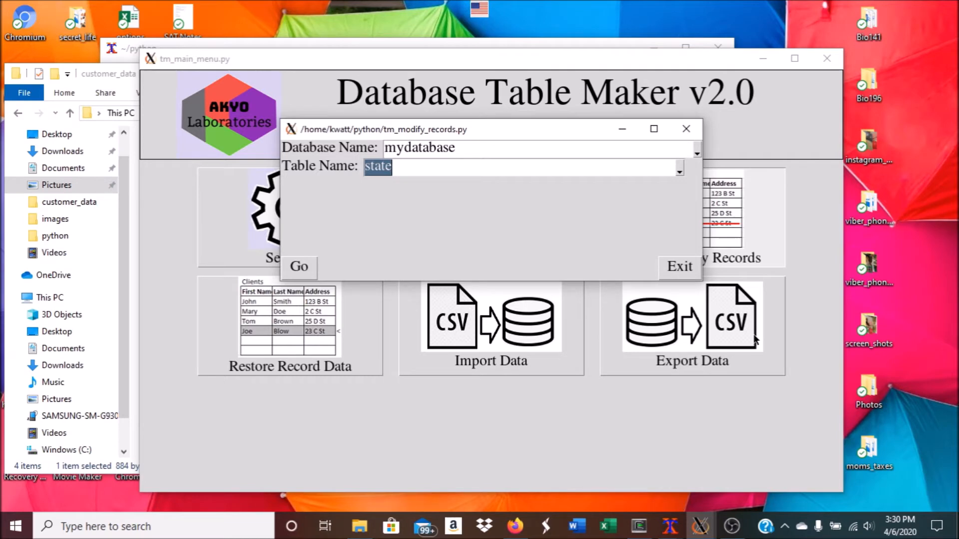
Switch the table to customer and open its record form.
{"action": "left_click", "coordinate": [680, 168]}
{"action": "left_click", "coordinate": [400, 183]}
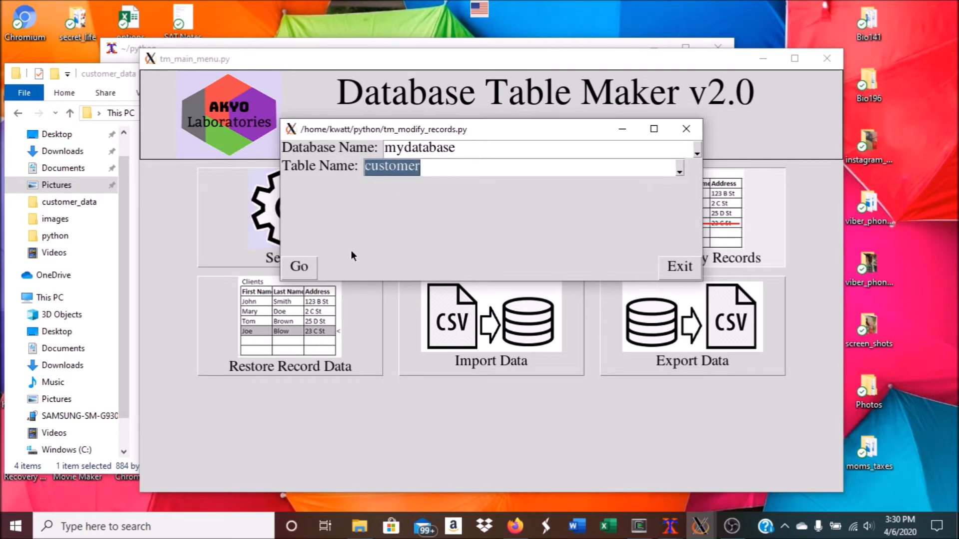
{"action": "left_click", "coordinate": [295, 266]}
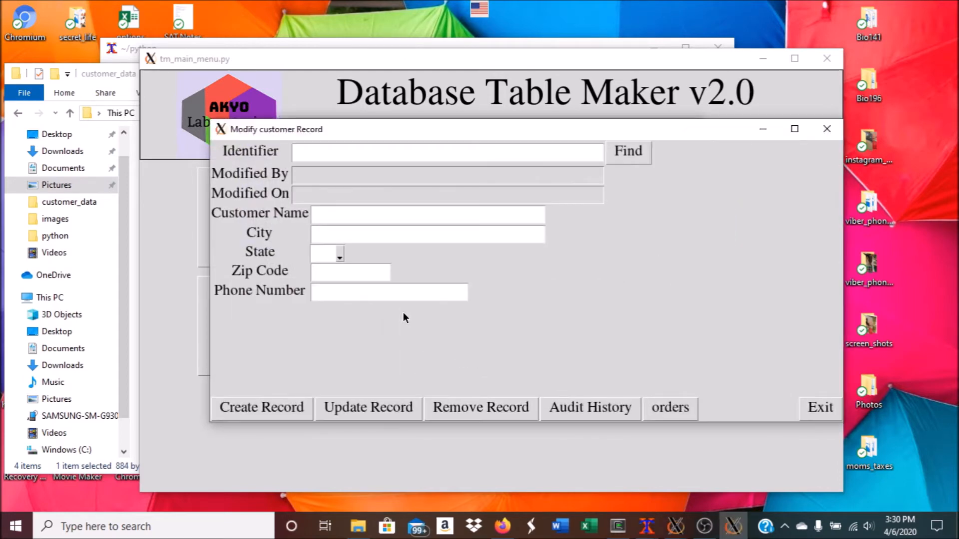
Enter the customer's full name, set the city to Atlanta and choose GA as the state.
{"action": "left_click", "coordinate": [400, 221]}
{"action": "type", "text": "John Smith"}
{"action": "key", "text": "Tab"}
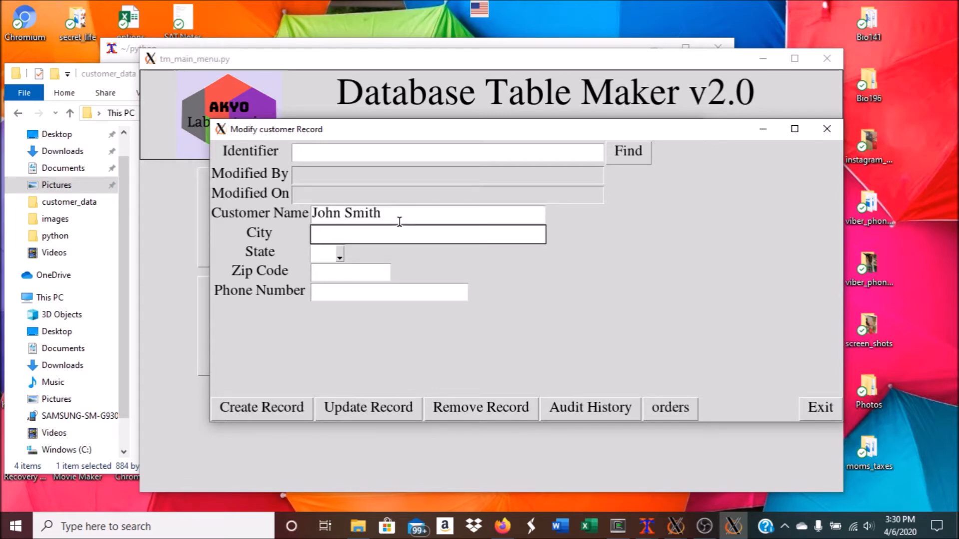
{"action": "type", "text": "Atlanta"}
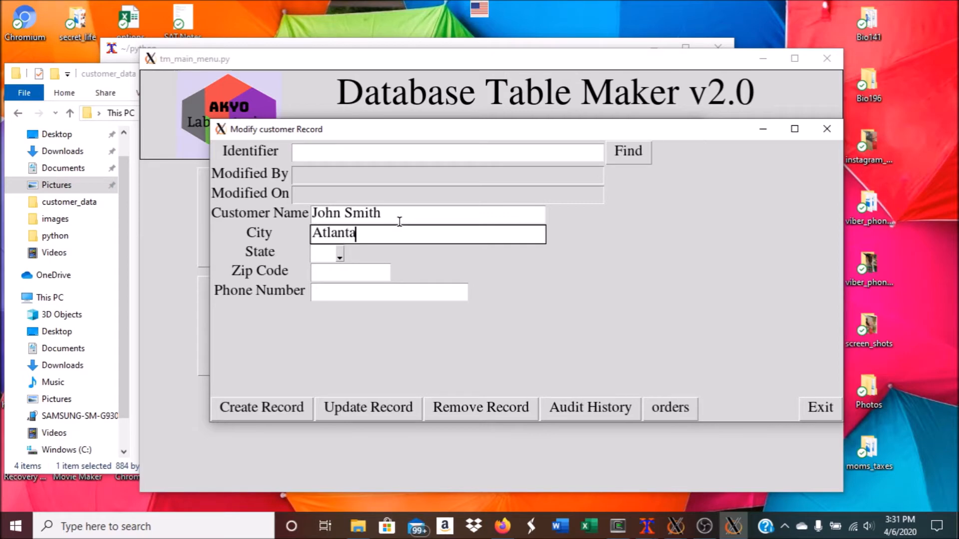
{"action": "left_click", "coordinate": [340, 252]}
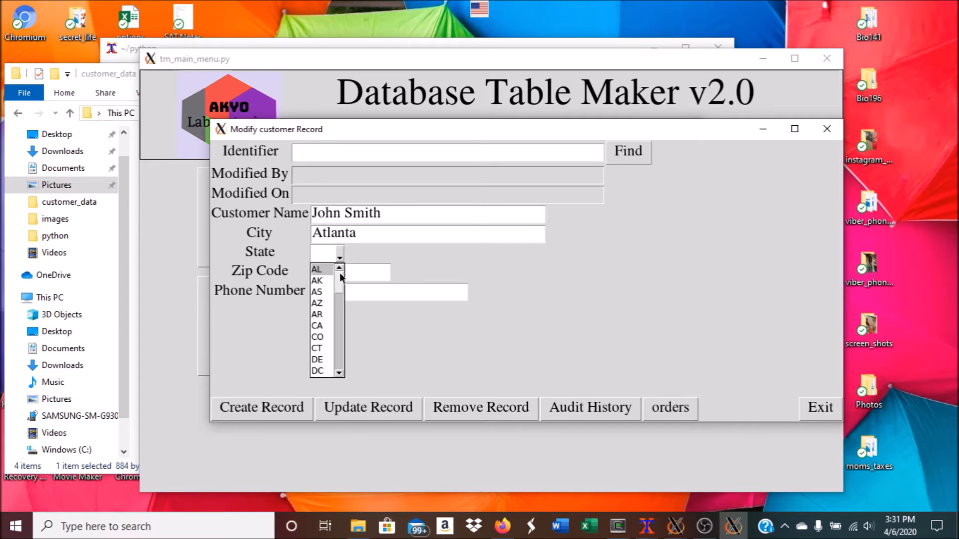
{"action": "left_click_drag", "start_coordinate": [340, 275], "coordinate": [338, 282]}
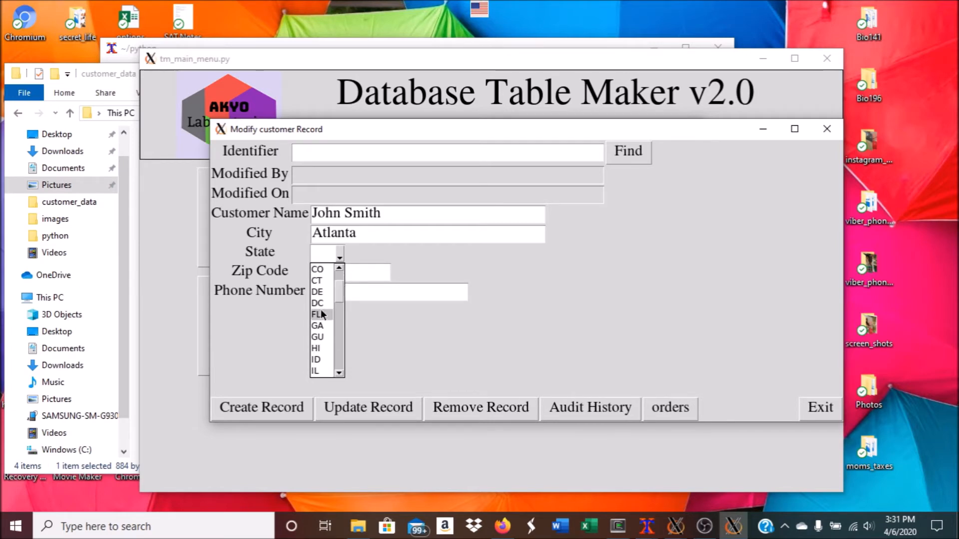
{"action": "left_click", "coordinate": [316, 326]}
Fill in the customer's zip code and phone number.
{"action": "left_click", "coordinate": [340, 278]}
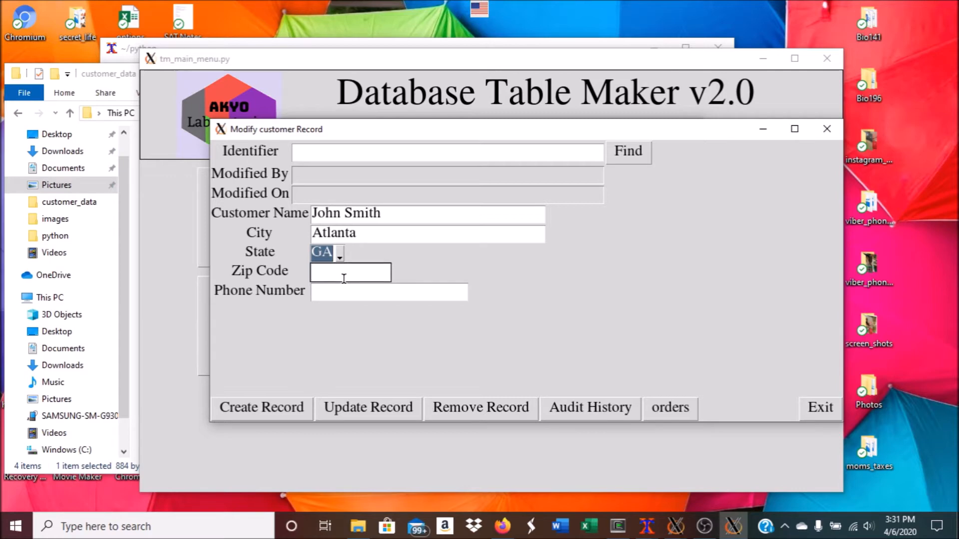
{"action": "type", "text": "1235-123-123"}
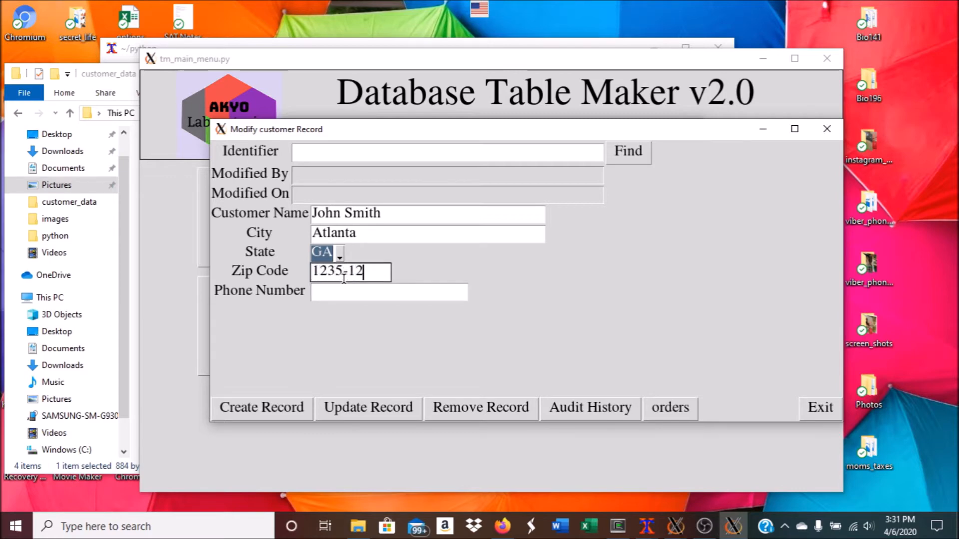
{"action": "key", "text": "BackSpace"}
{"action": "key", "text": "BackSpace"}
{"action": "key", "text": "BackSpace"}
{"action": "key", "text": "BackSpace"}
{"action": "key", "text": "BackSpace"}
{"action": "key", "text": "BackSpace"}
{"action": "key", "text": "BackSpace"}
{"action": "key", "text": "BackSpace"}
{"action": "left_click", "coordinate": [337, 289]}
{"action": "type", "text": "123-123-1234"}
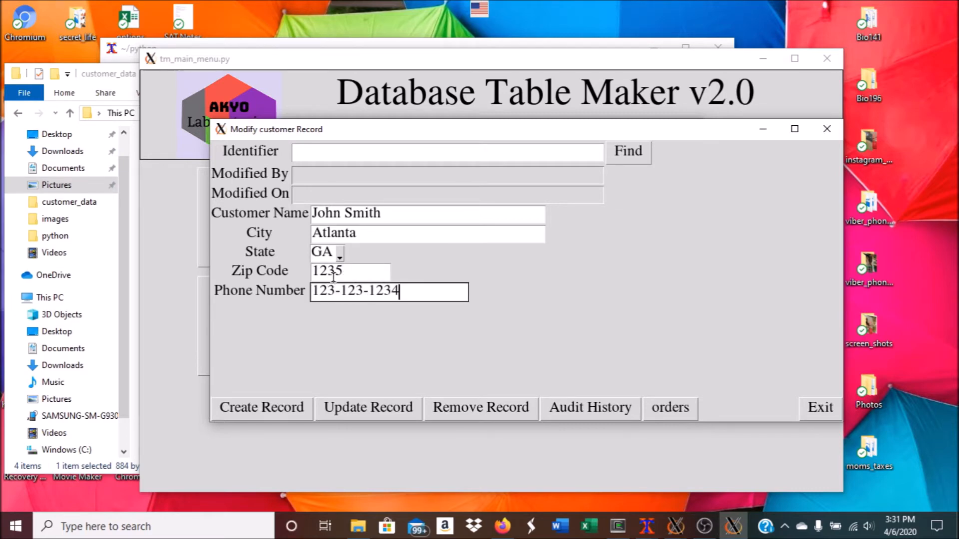
Create the customer record and check its identifier and modified-by fields.
{"action": "left_click", "coordinate": [268, 407]}
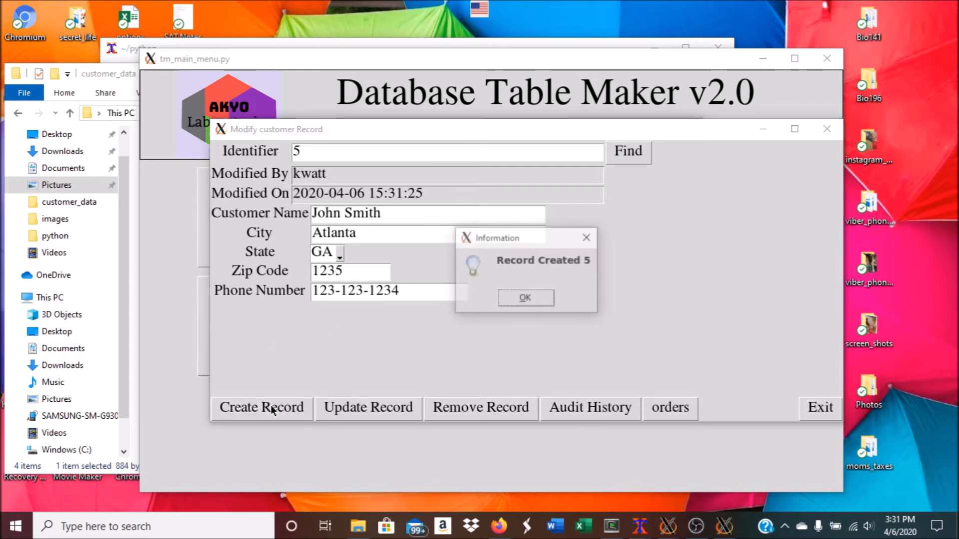
{"action": "left_click", "coordinate": [517, 305]}
{"action": "left_click_drag", "start_coordinate": [325, 152], "coordinate": [276, 145]}
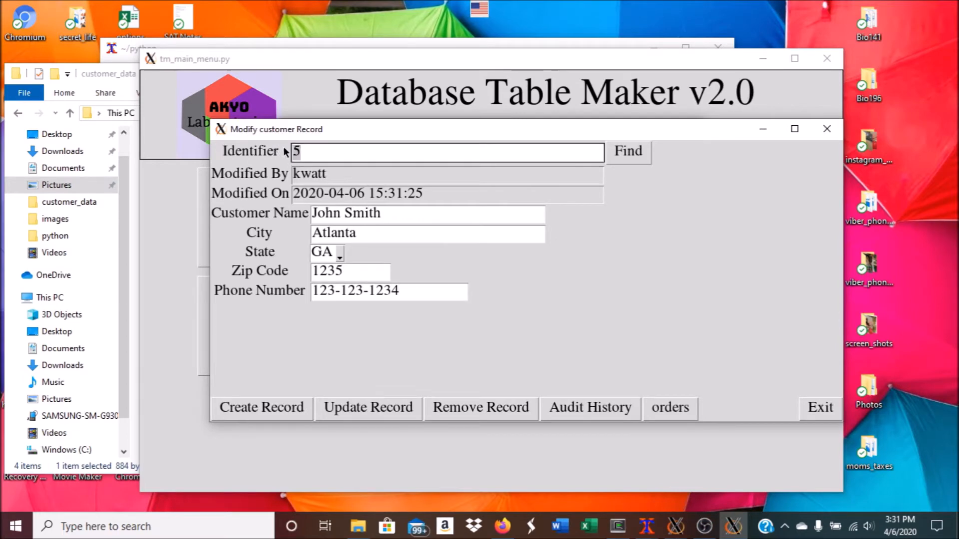
{"action": "left_click", "coordinate": [343, 173]}
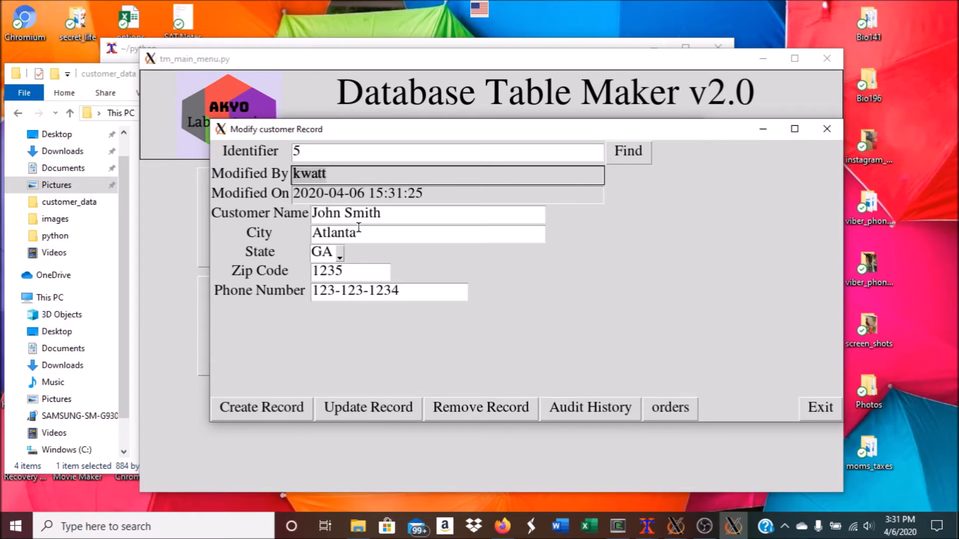
Open the new customer's orders list and bring up a blank order record form from it.
{"action": "left_click", "coordinate": [669, 410]}
{"action": "left_click_drag", "start_coordinate": [510, 140], "coordinate": [614, 155]}
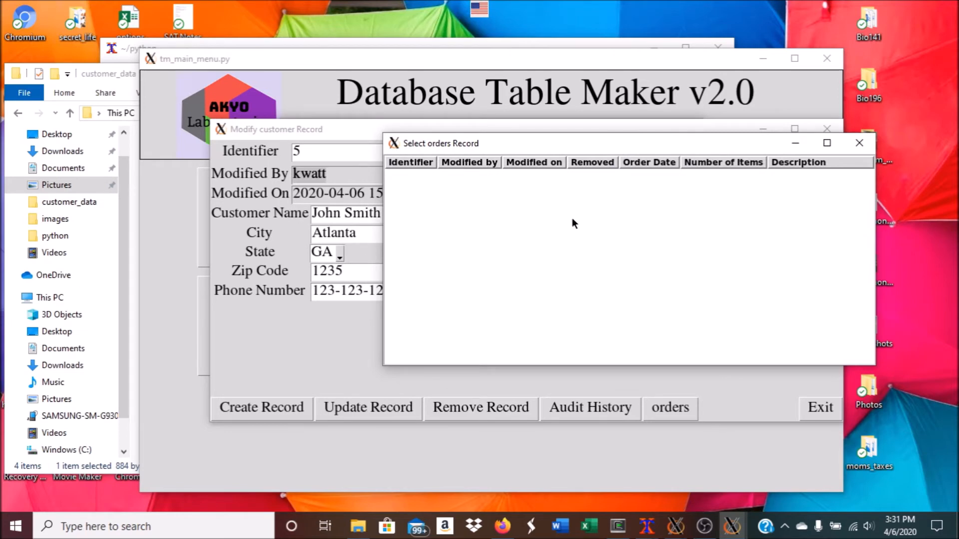
{"action": "double_click", "coordinate": [628, 253]}
{"action": "left_click_drag", "start_coordinate": [454, 137], "coordinate": [533, 131]}
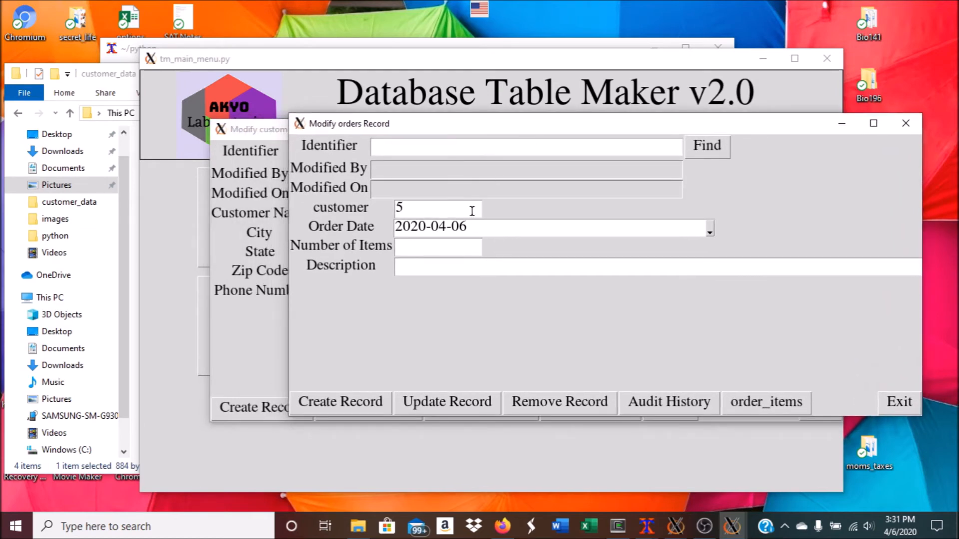
Set the order's number of items to 4 and its description to "Shovel purchase", and create the order record.
{"action": "left_click", "coordinate": [441, 246]}
{"action": "left_click", "coordinate": [433, 269]}
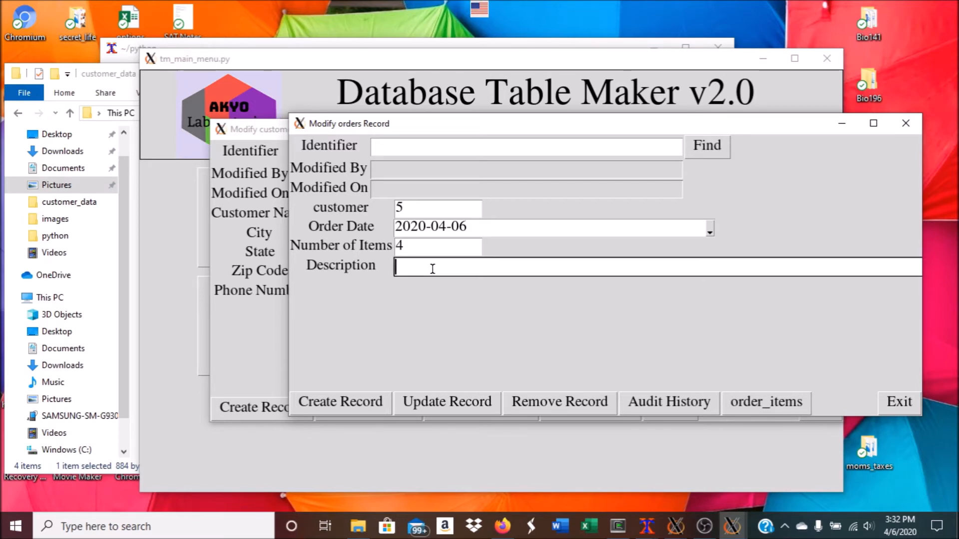
{"action": "type", "text": "Sho"}
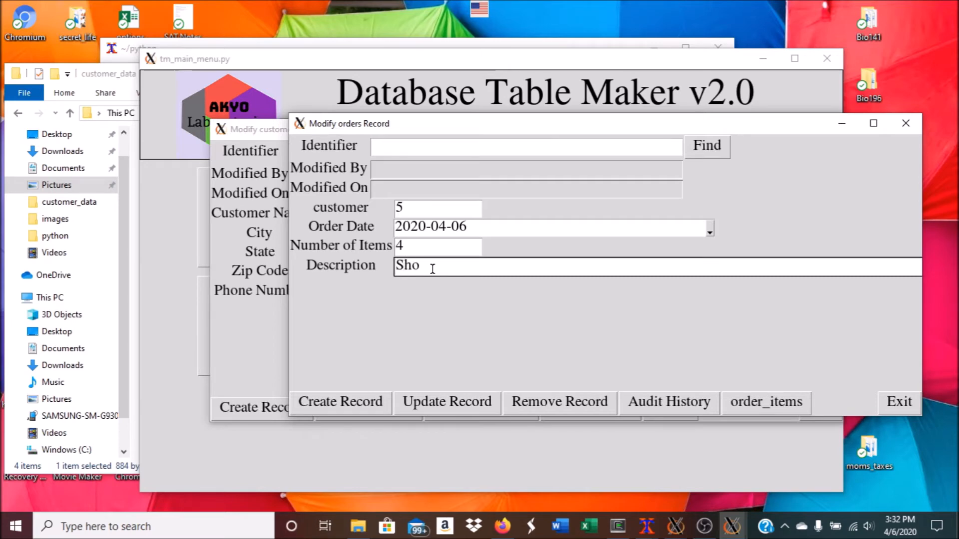
{"action": "type", "text": "vel purchase"}
{"action": "left_click", "coordinate": [347, 405]}
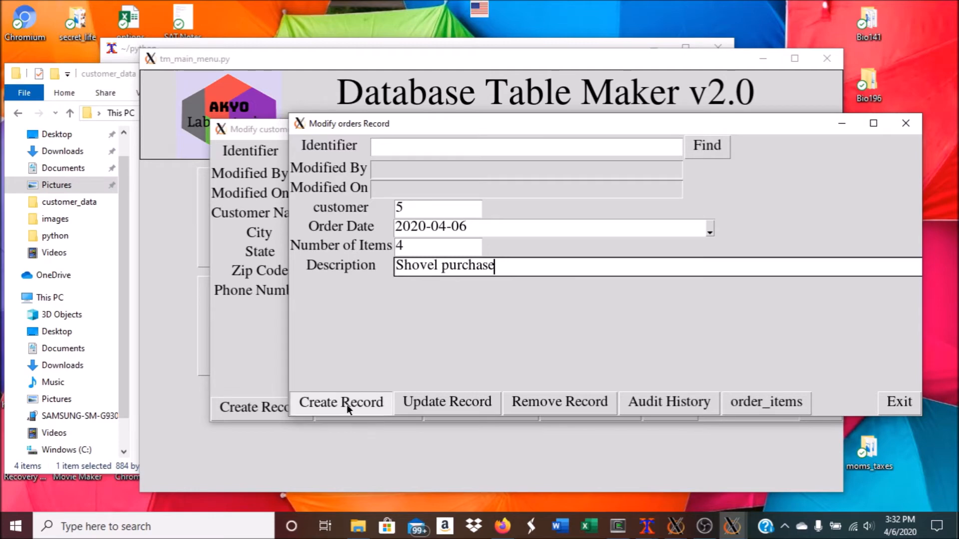
{"action": "left_click", "coordinate": [602, 294]}
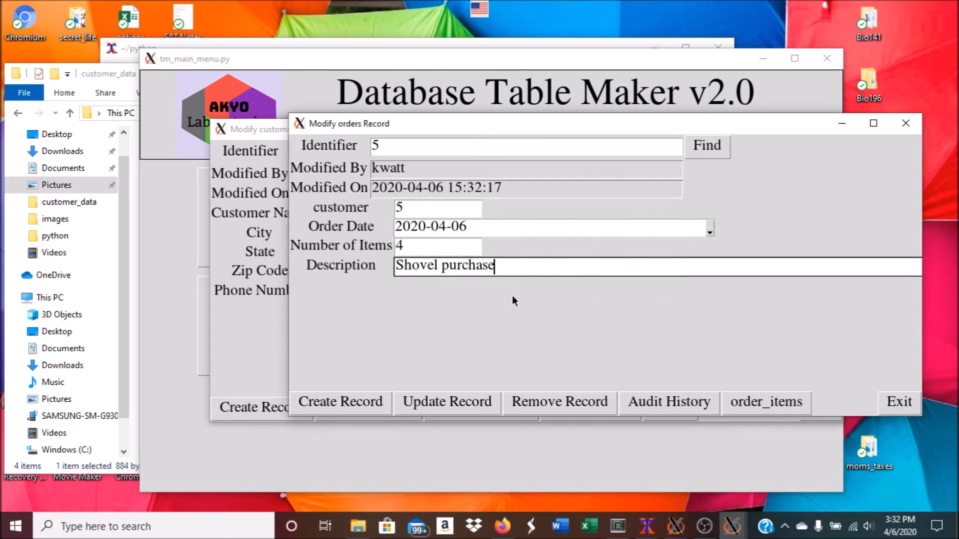
Open the new order's item list and bring up a blank order item form from it.
{"action": "left_click", "coordinate": [776, 404]}
{"action": "left_click_drag", "start_coordinate": [534, 136], "coordinate": [633, 146]}
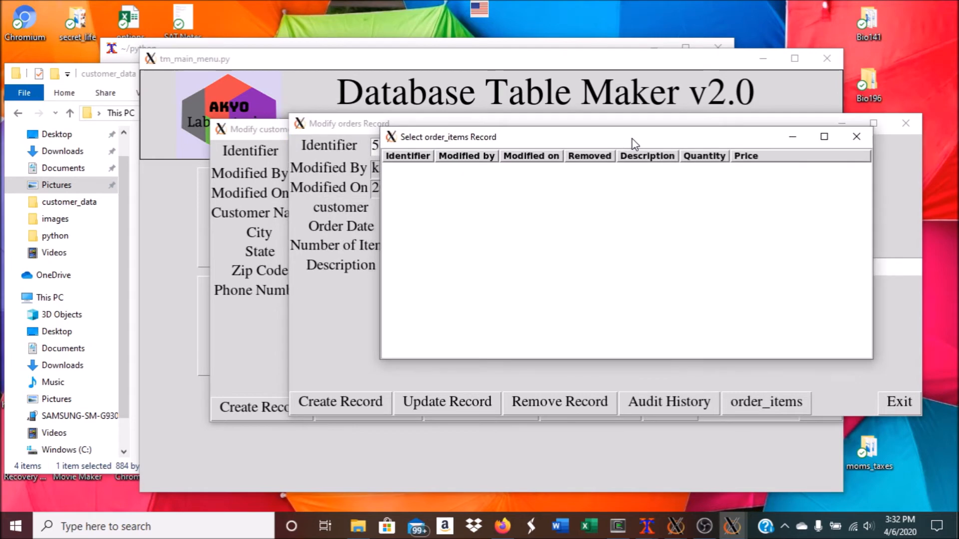
{"action": "left_click", "coordinate": [573, 251]}
{"action": "left_click_drag", "start_coordinate": [455, 130], "coordinate": [585, 114]}
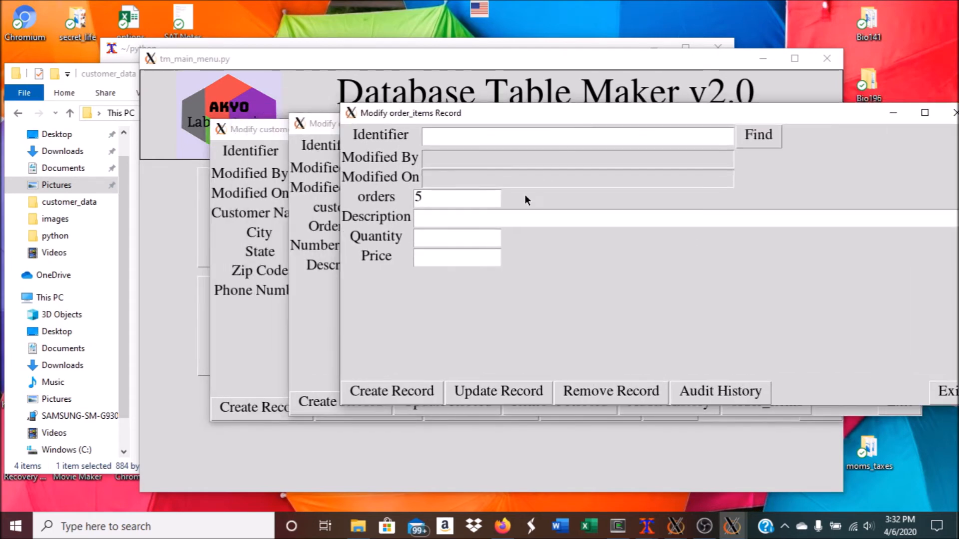
Describe the order item as "Garden Shovels" with a quantity of 2.
{"action": "left_click", "coordinate": [475, 221]}
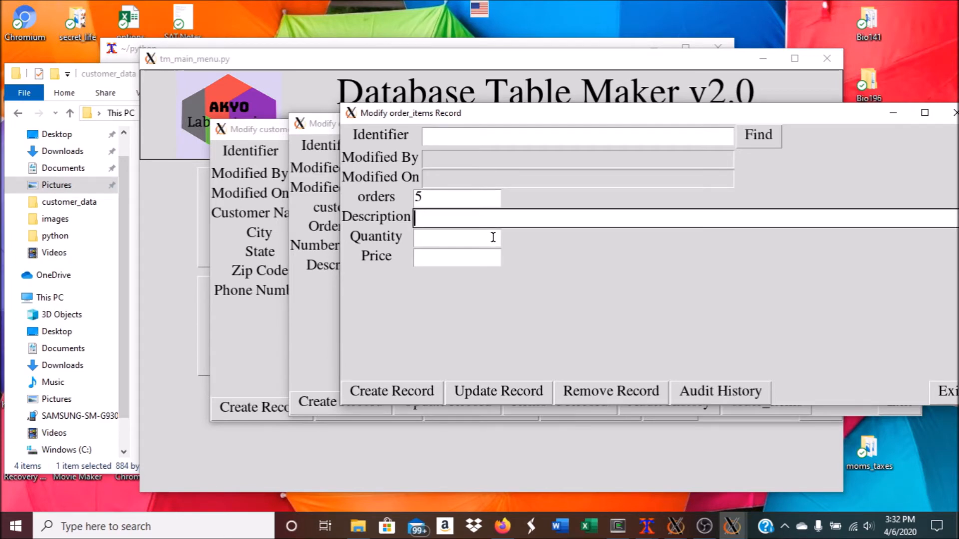
{"action": "type", "text": "Garden "}
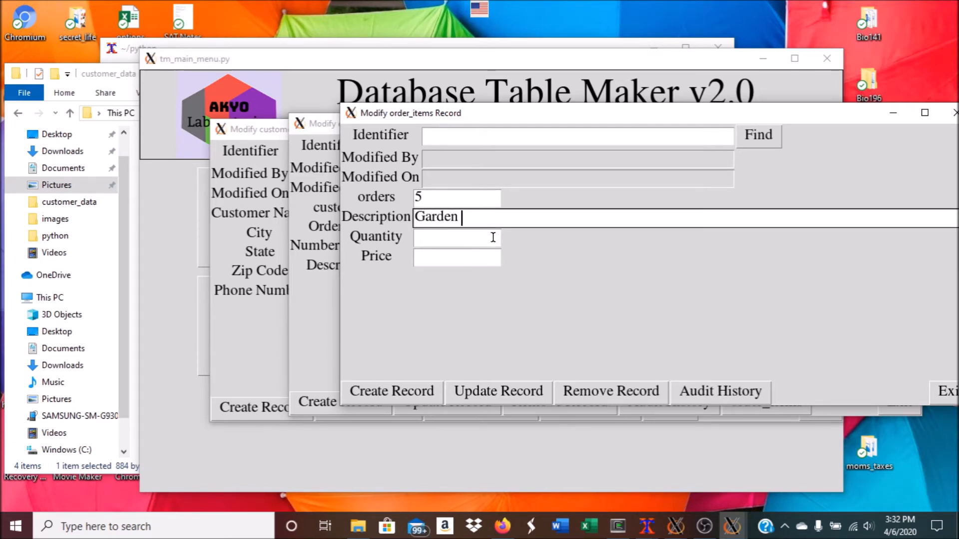
{"action": "type", "text": "Shovels"}
{"action": "left_click", "coordinate": [493, 237]}
{"action": "type", "text": "2"}
Set the garden shovels' price to 5.99 and create the order item record.
{"action": "left_click", "coordinate": [476, 263]}
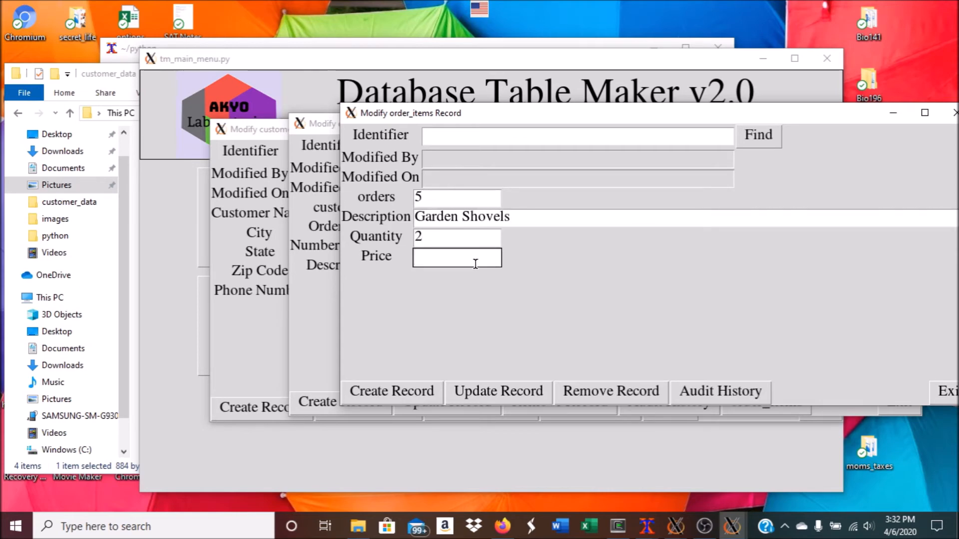
{"action": "type", "text": "5.0"}
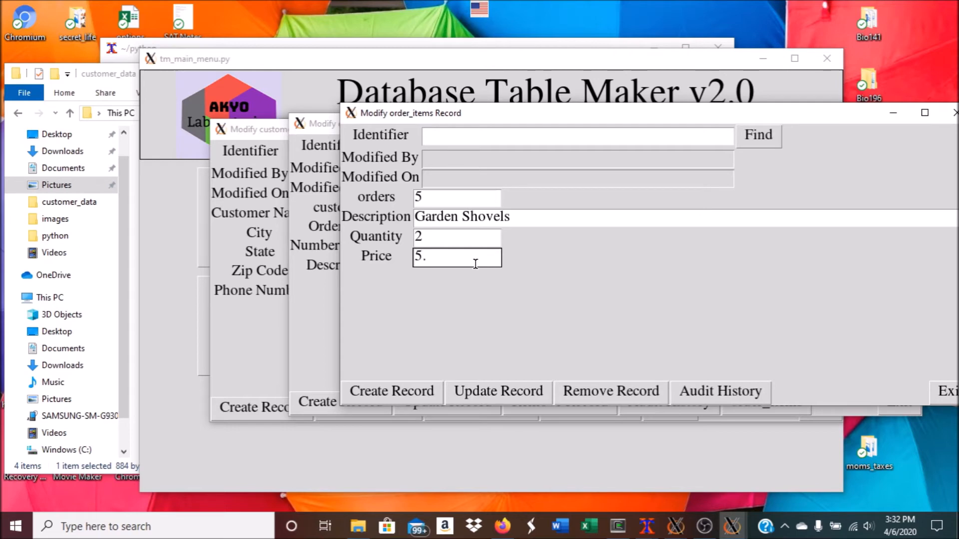
{"action": "key", "text": "BackSpace"}
{"action": "key", "text": "BackSpace"}
{"action": "type", "text": ".99"}
{"action": "left_click", "coordinate": [396, 390]}
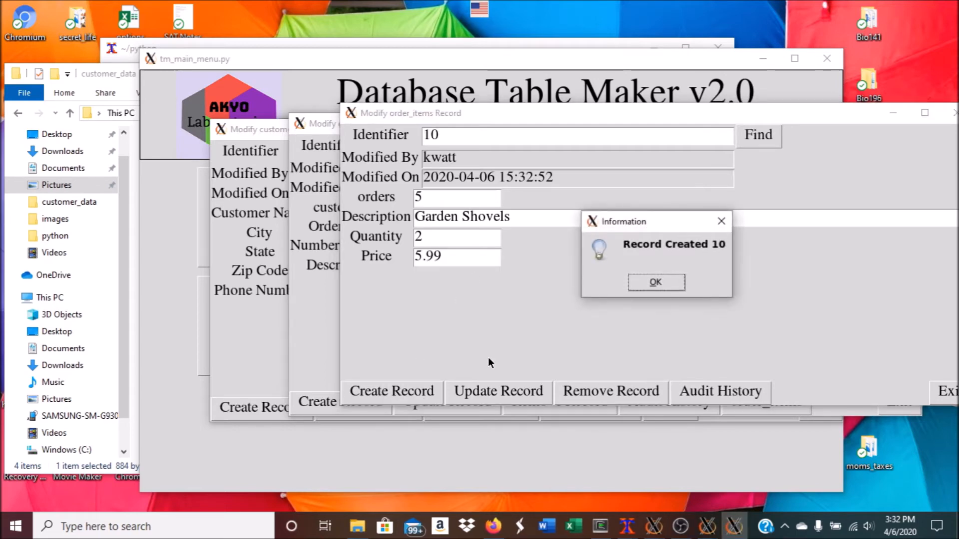
{"action": "left_click", "coordinate": [655, 284]}
Replace the item description with "Regular Shovels" and create it as a second item record for the same order.
{"action": "left_click", "coordinate": [519, 219]}
{"action": "left_click_drag", "start_coordinate": [520, 218], "coordinate": [384, 215]}
{"action": "type", "text": "R"}
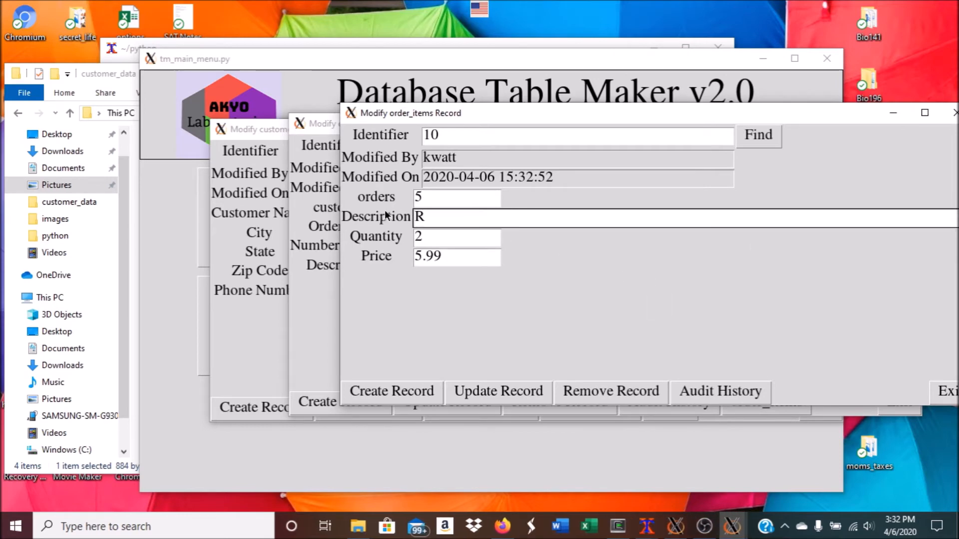
{"action": "type", "text": "egular shov"}
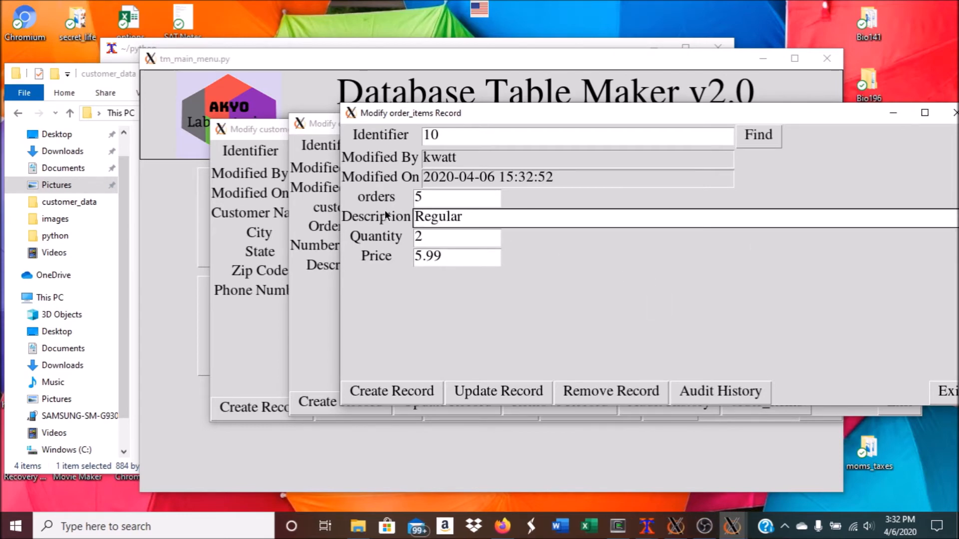
{"action": "key", "text": "BackSpace"}
{"action": "key", "text": "BackSpace"}
{"action": "key", "text": "BackSpace"}
{"action": "key", "text": "BackSpace"}
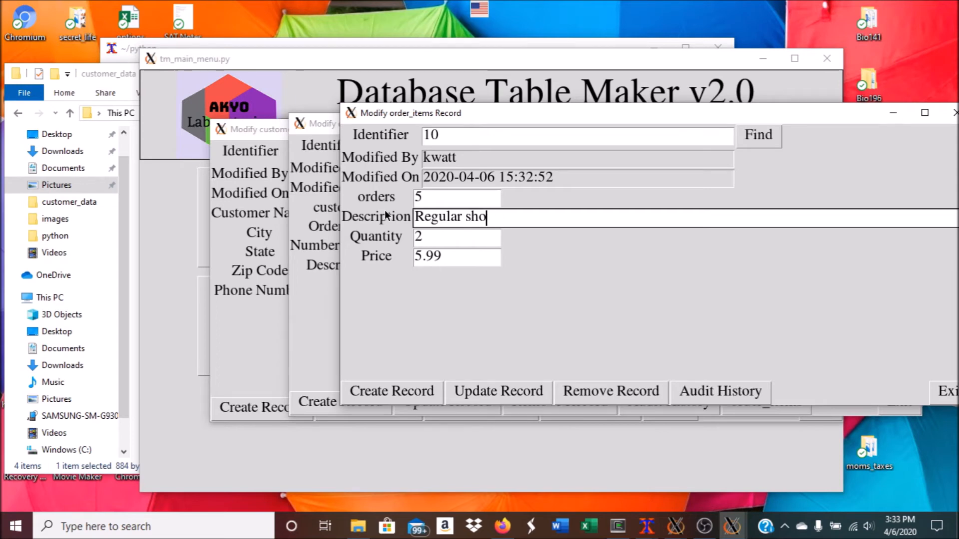
{"action": "type", "text": "Shovels"}
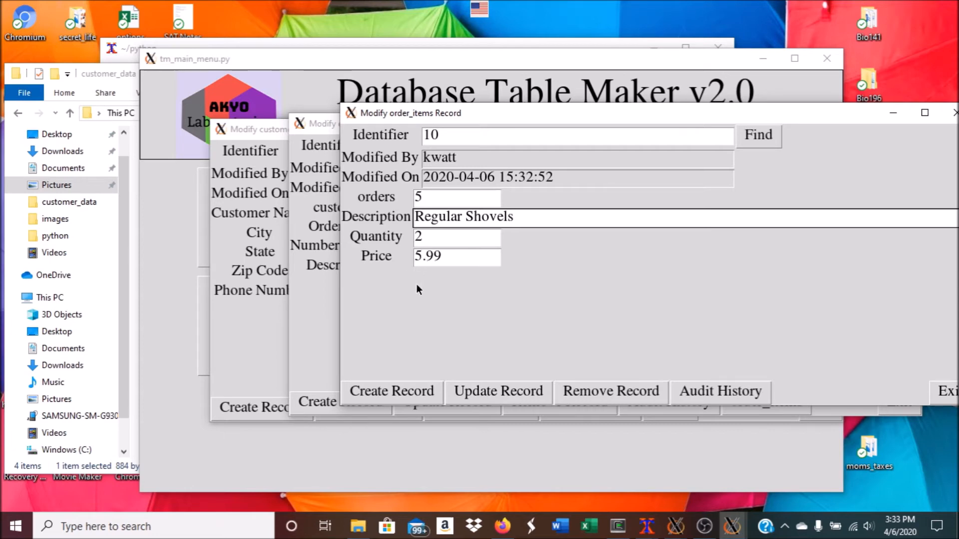
{"action": "left_click", "coordinate": [414, 392]}
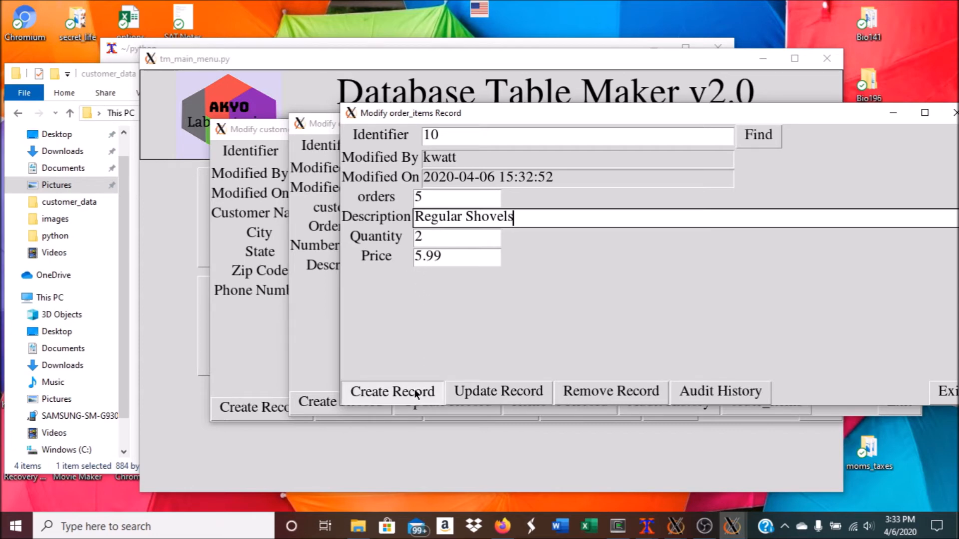
{"action": "left_click", "coordinate": [644, 280]}
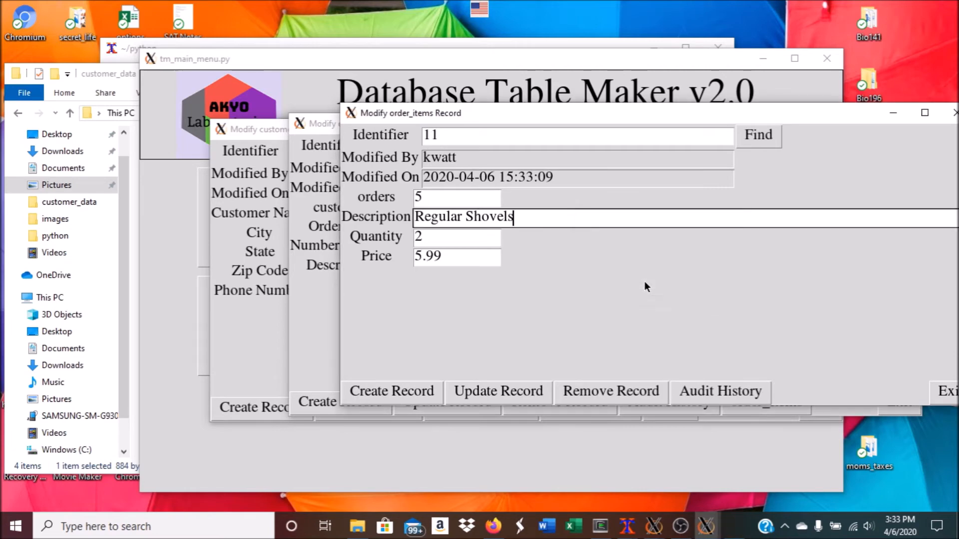
Leave the item form and reopen the order's item list to check its entries, closing it after review.
{"action": "left_click", "coordinate": [944, 391]}
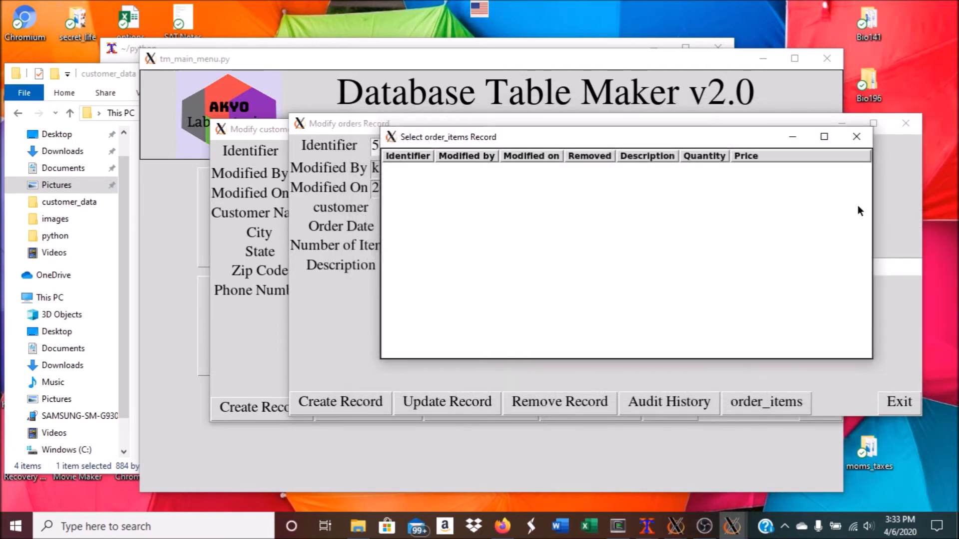
{"action": "left_click", "coordinate": [856, 137]}
{"action": "left_click", "coordinate": [759, 402]}
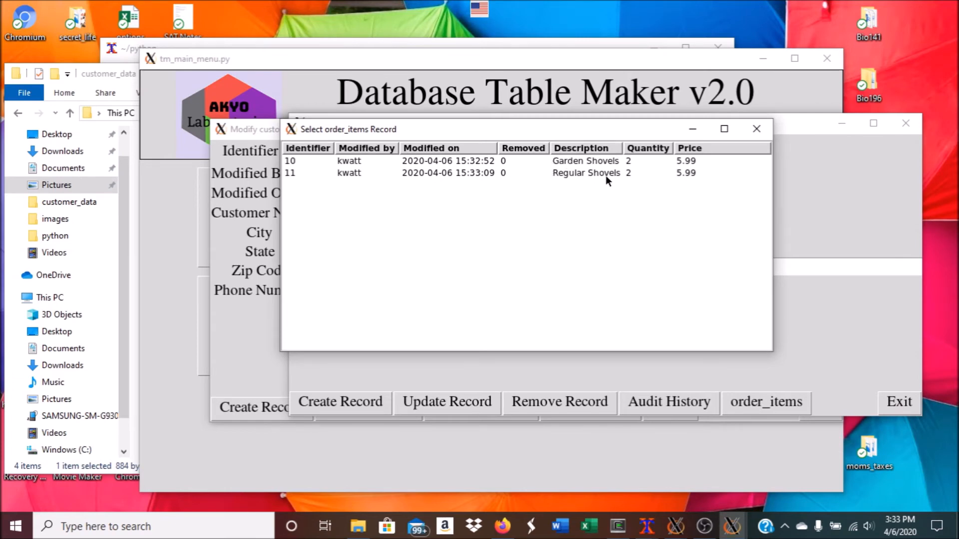
{"action": "left_click", "coordinate": [756, 129]}
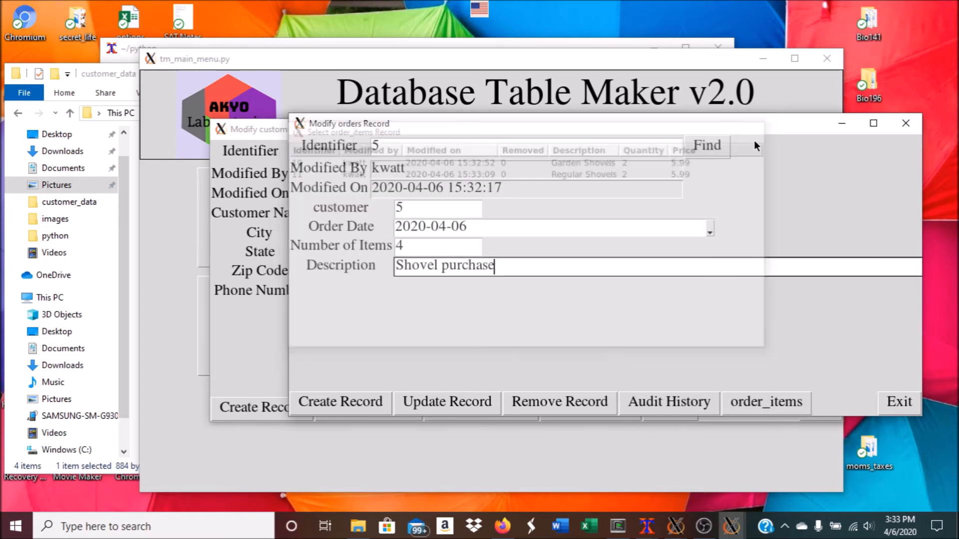
Exit the order form and reopen the customer's orders list to check the shovel purchase, closing it after review.
{"action": "left_click", "coordinate": [897, 402]}
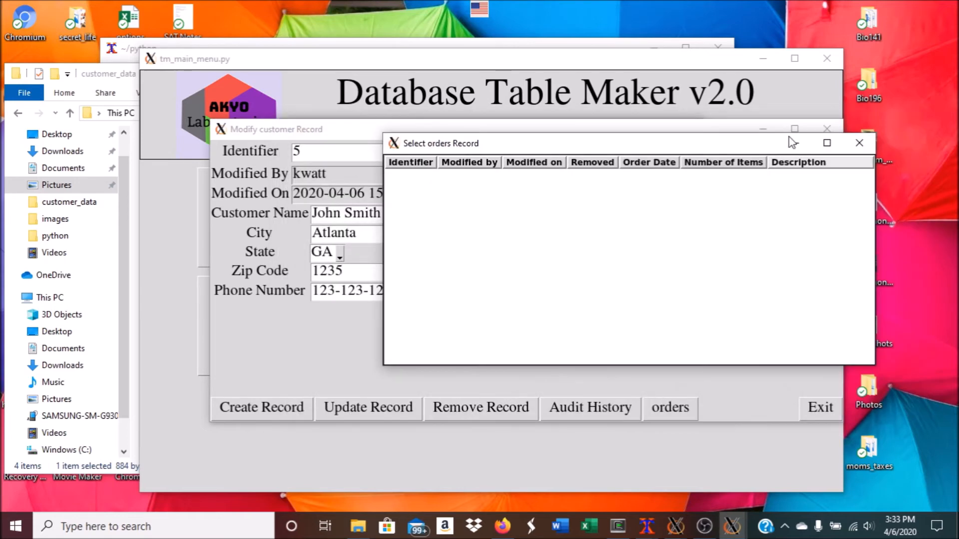
{"action": "left_click", "coordinate": [860, 143]}
{"action": "left_click", "coordinate": [676, 407]}
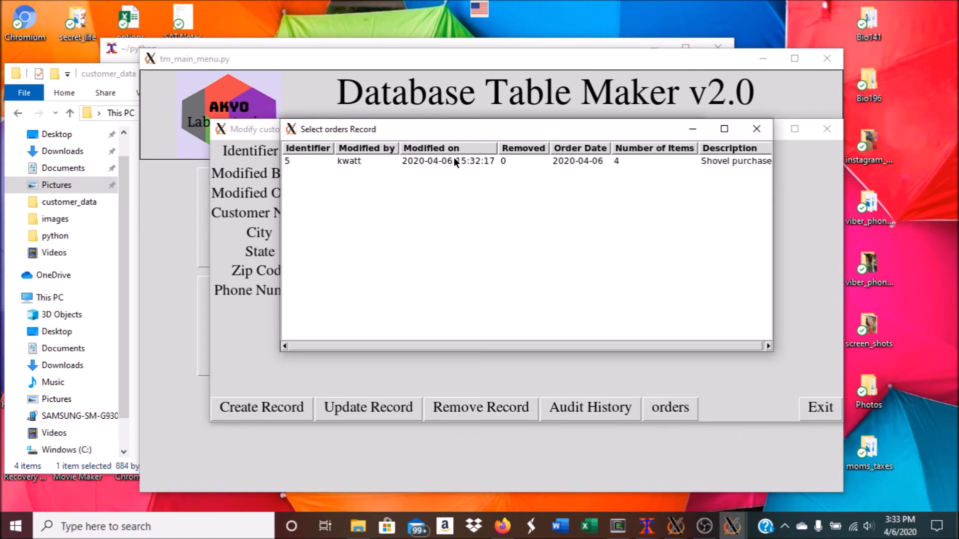
{"action": "left_click", "coordinate": [756, 130]}
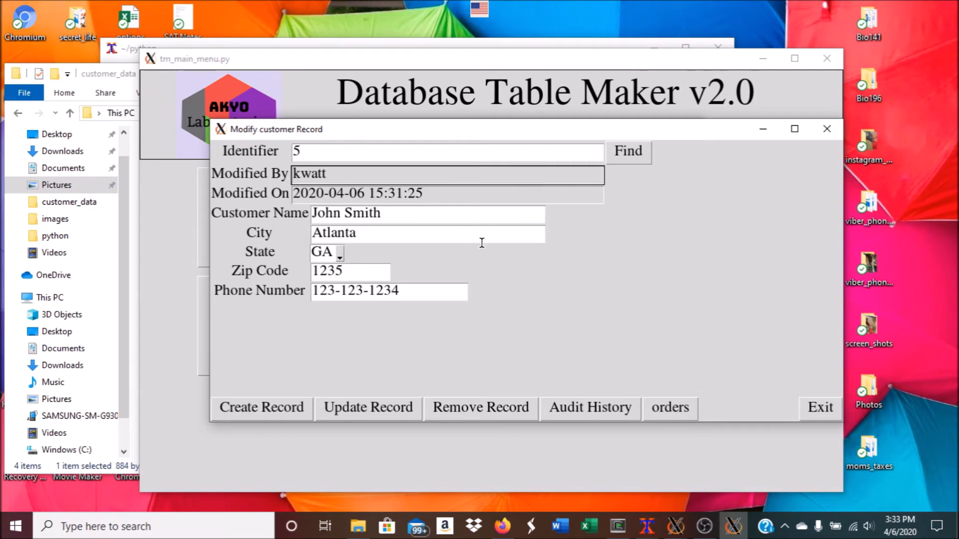
Replace the customer's surname and the last four digits of the phone number, and update the customer record.
{"action": "left_click", "coordinate": [380, 214]}
{"action": "double_click", "coordinate": [380, 214]}
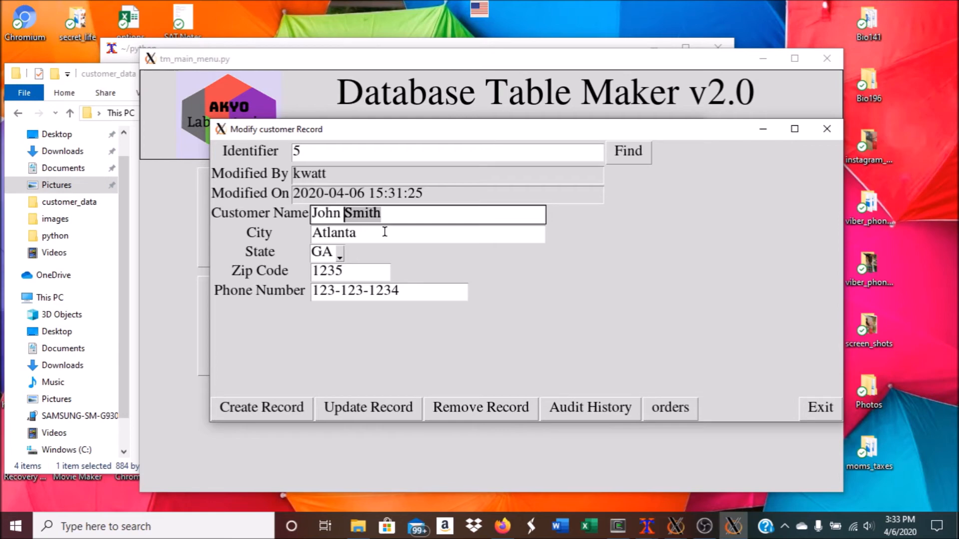
{"action": "type", "text": "Doe"}
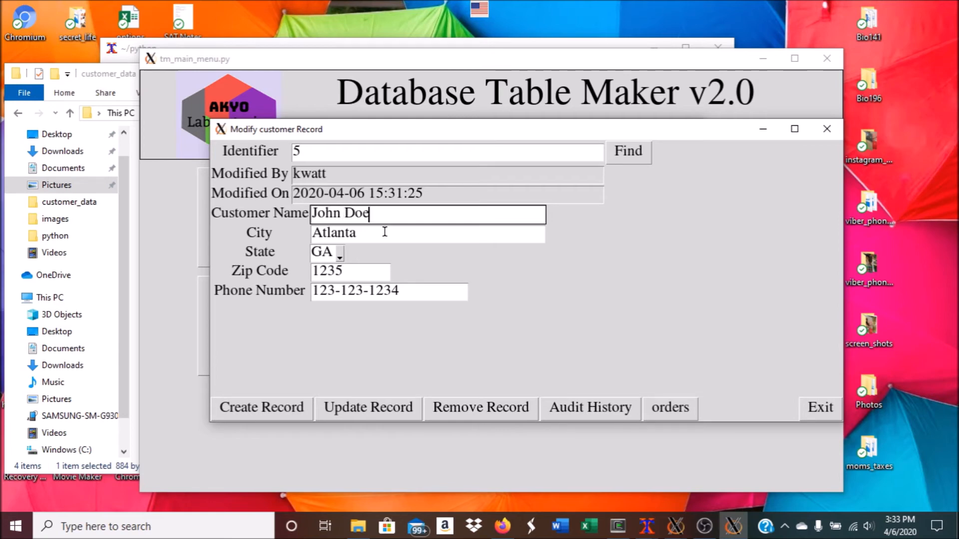
{"action": "left_click", "coordinate": [407, 290]}
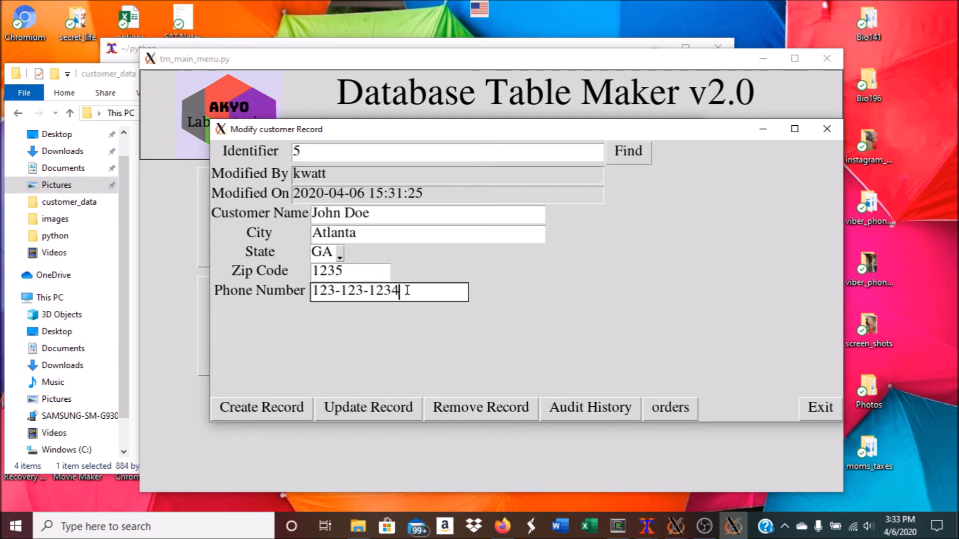
{"action": "key", "text": "BackSpace"}
{"action": "key", "text": "BackSpace"}
{"action": "key", "text": "BackSpace"}
{"action": "key", "text": "BackSpace"}
{"action": "type", "text": "4567"}
{"action": "left_click", "coordinate": [384, 415]}
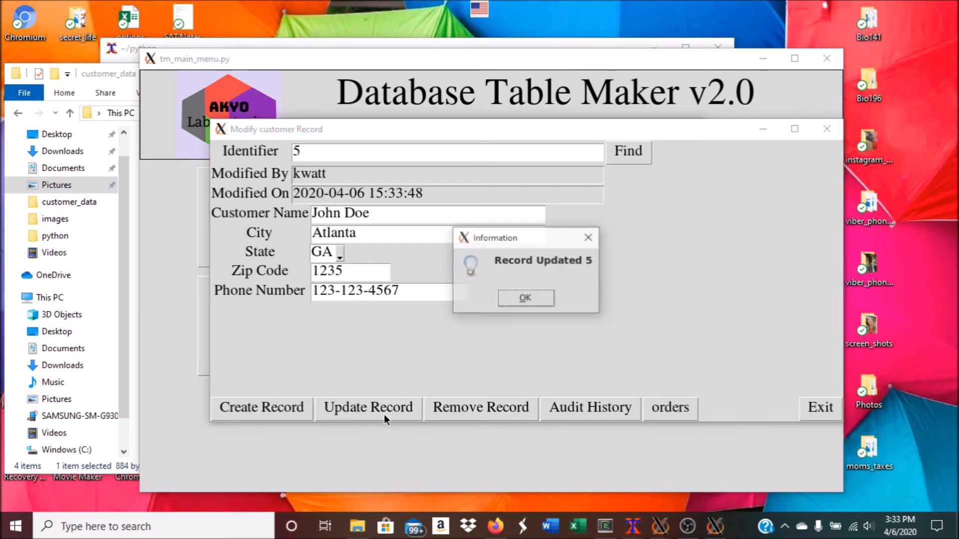
{"action": "left_click", "coordinate": [525, 294]}
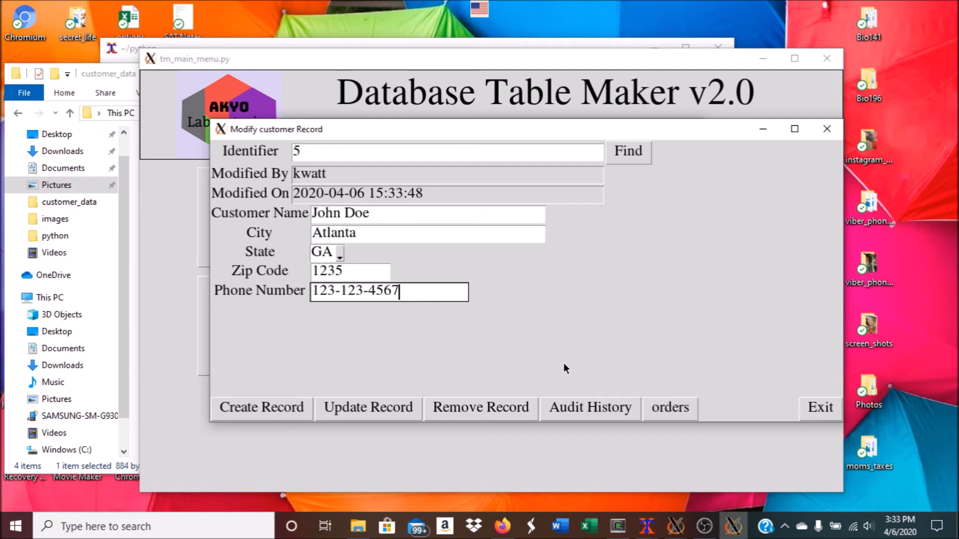
Review the customer's audit history, including the earlier name and phone number, and close it.
{"action": "left_click", "coordinate": [576, 406]}
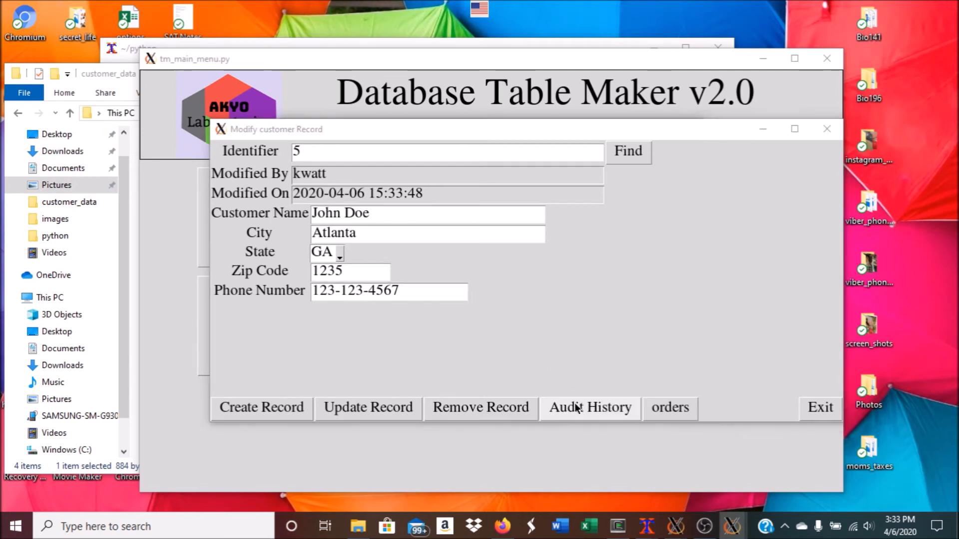
{"action": "left_click_drag", "start_coordinate": [575, 130], "coordinate": [675, 175]}
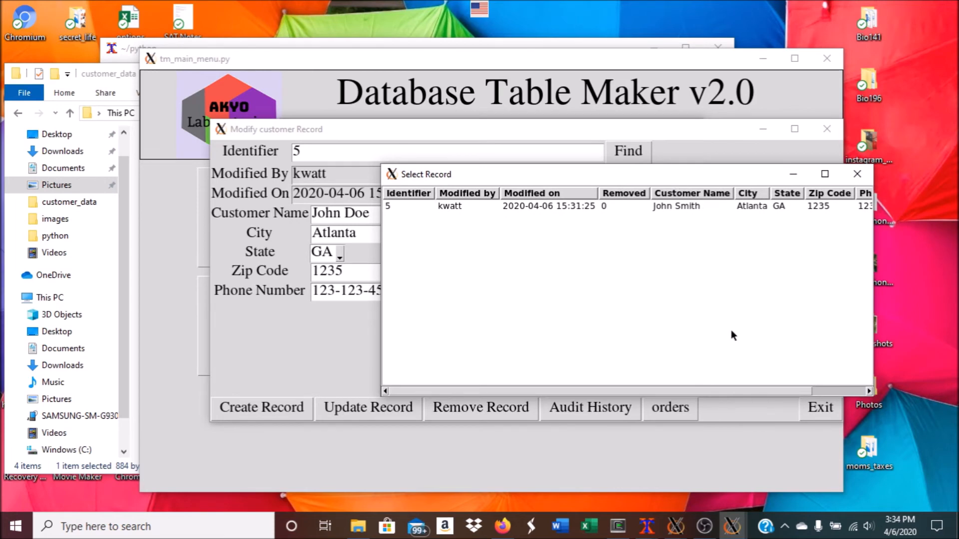
{"action": "left_click_drag", "start_coordinate": [622, 391], "coordinate": [758, 394]}
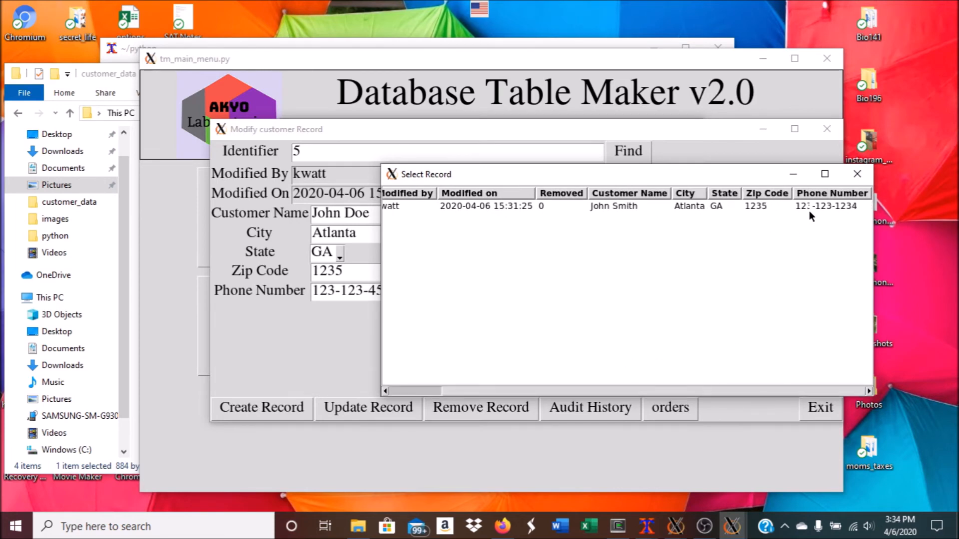
{"action": "left_click", "coordinate": [858, 175]}
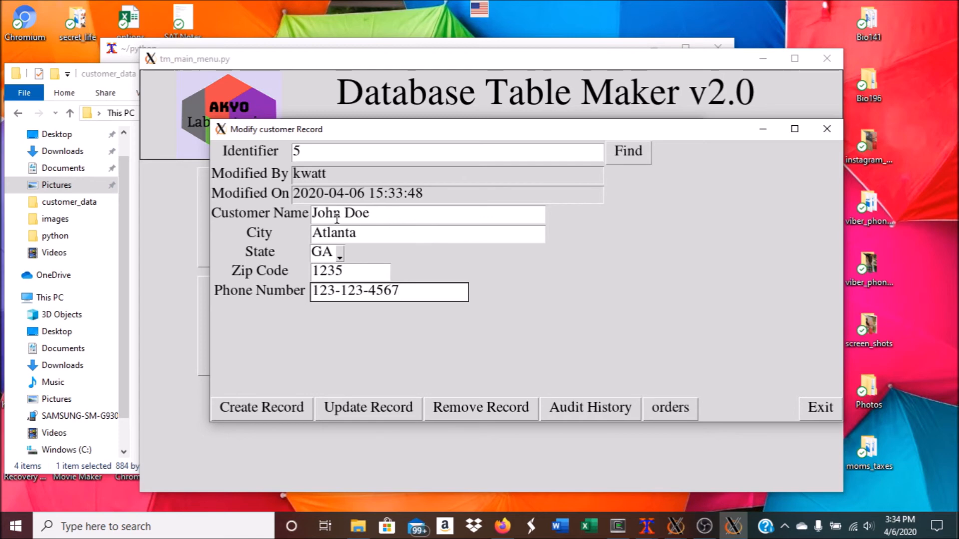
Replace the customer's surname a second time and update the customer record.
{"action": "left_click_drag", "start_coordinate": [380, 214], "coordinate": [344, 214]}
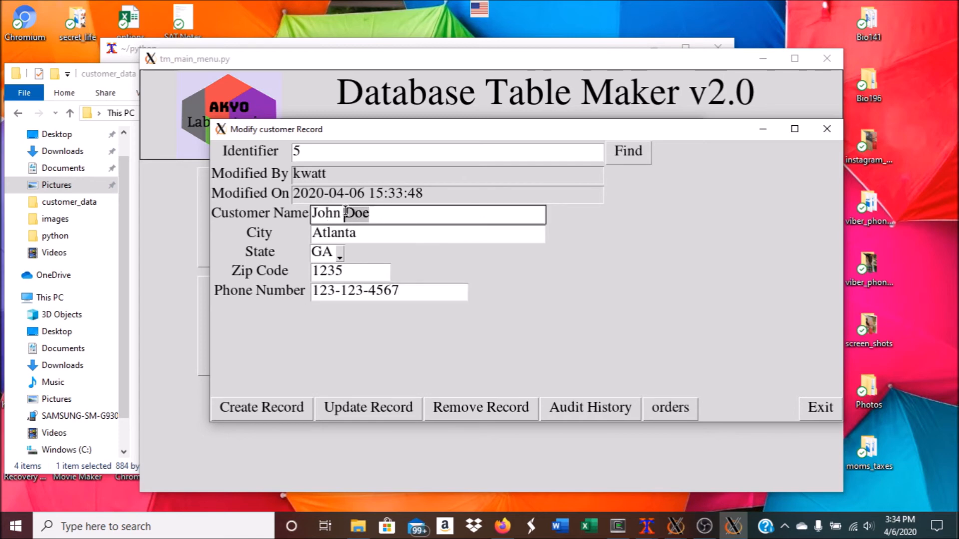
{"action": "type", "text": "Johnson"}
{"action": "left_click", "coordinate": [340, 408]}
{"action": "left_click", "coordinate": [519, 301]}
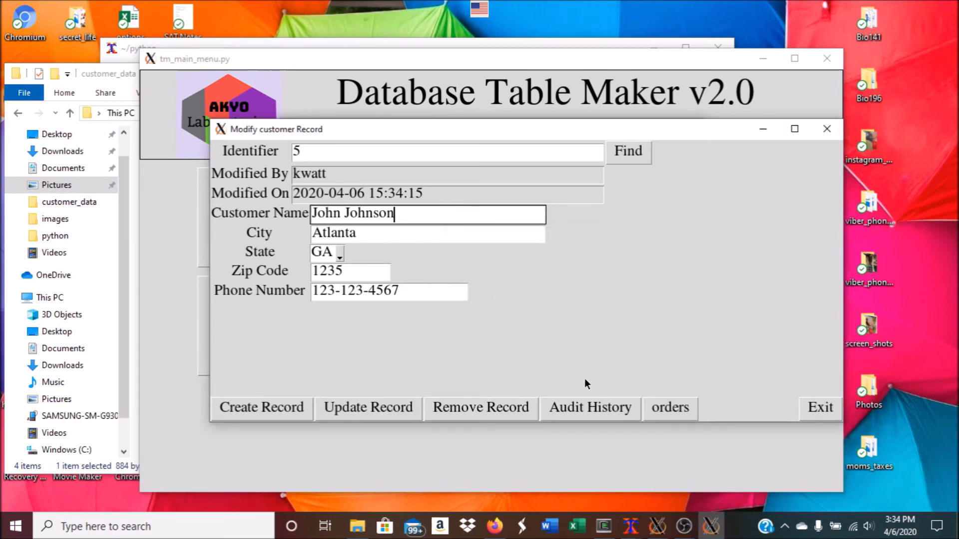
Reopen the customer's audit history, examine the name and phone number entries of both earlier versions, and close it.
{"action": "left_click", "coordinate": [581, 412]}
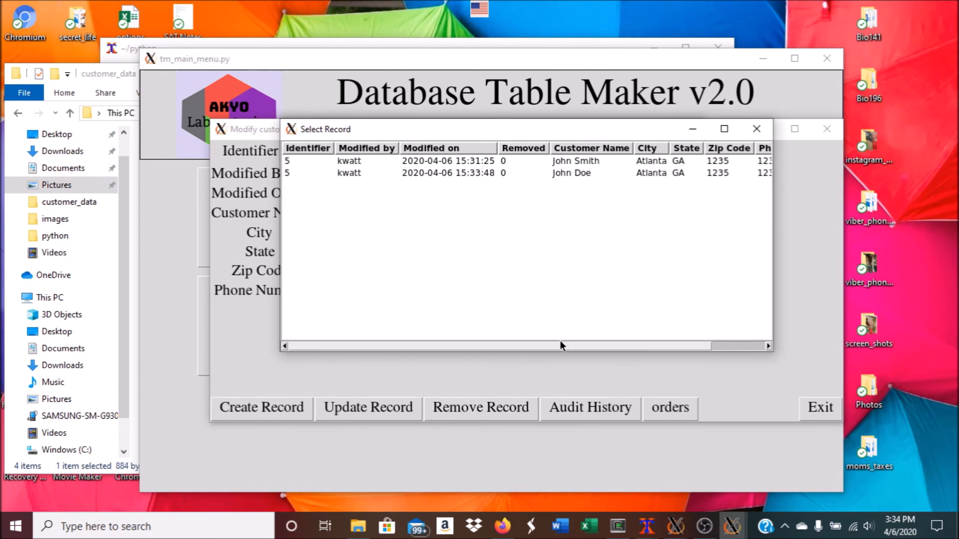
{"action": "left_click_drag", "start_coordinate": [560, 345], "coordinate": [638, 346]}
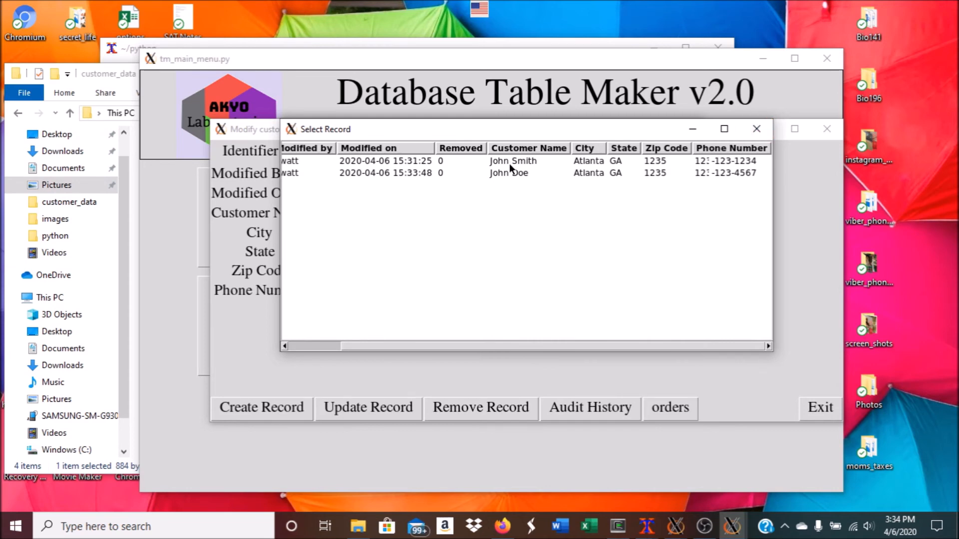
{"action": "left_click", "coordinate": [757, 129]}
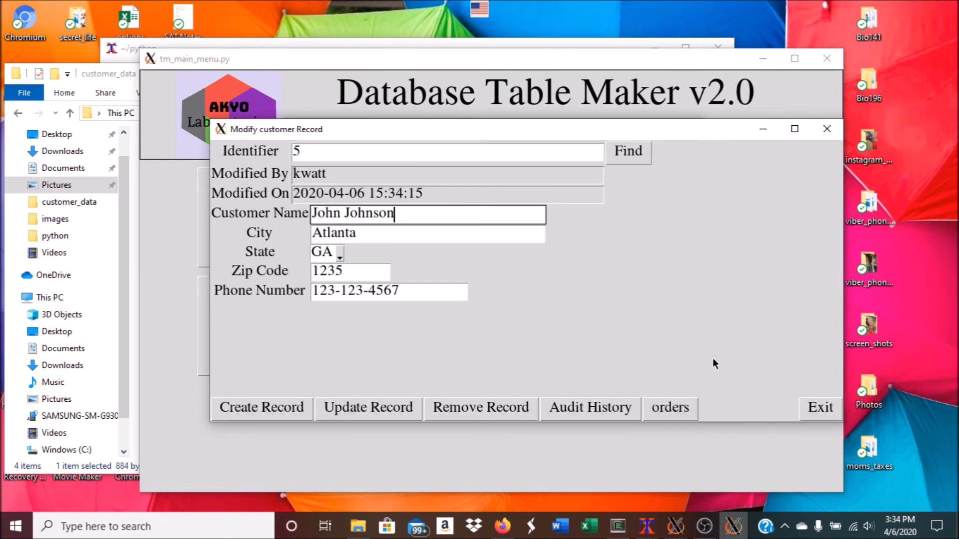
Remove the displayed customer record and check the customer list for it, closing the list without selecting anyone.
{"action": "left_click", "coordinate": [483, 408]}
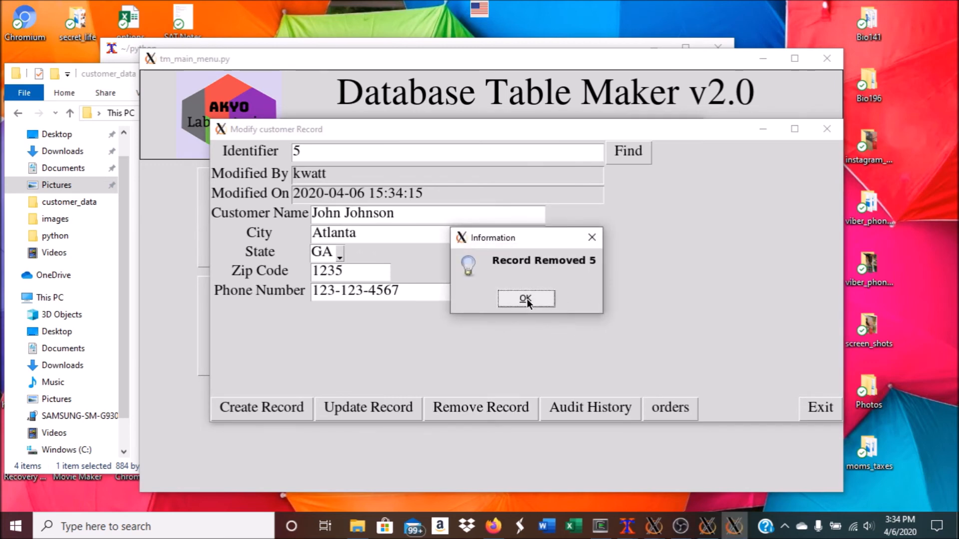
{"action": "left_click", "coordinate": [526, 299]}
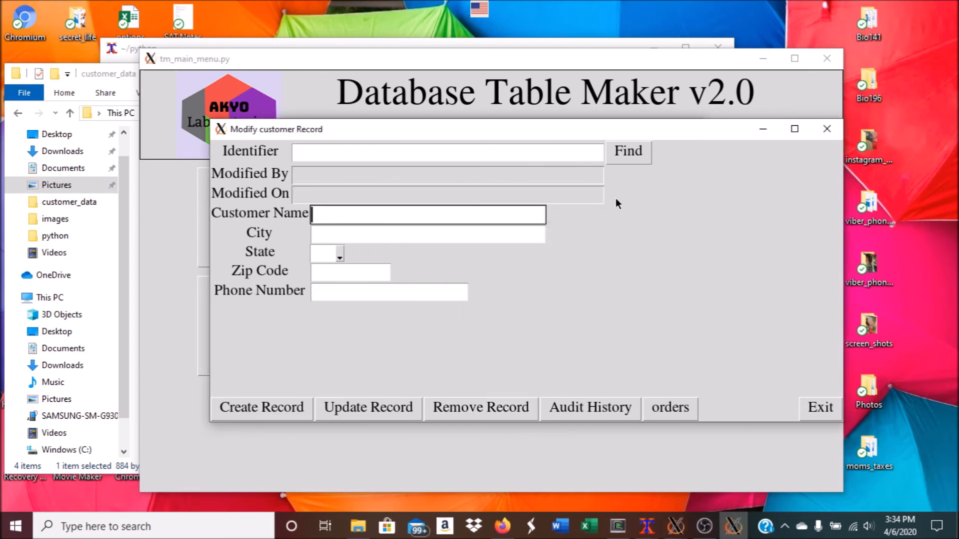
{"action": "left_click", "coordinate": [630, 153]}
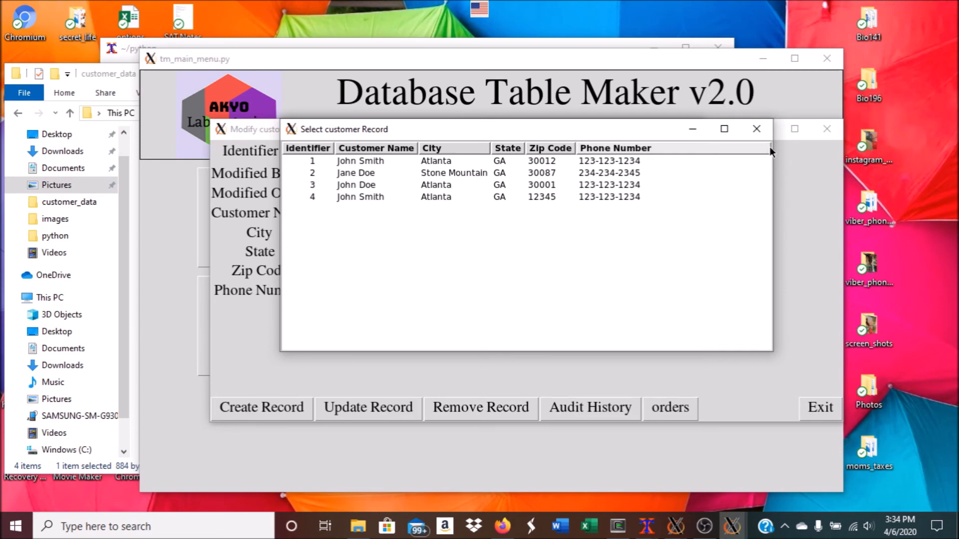
{"action": "left_click", "coordinate": [755, 130]}
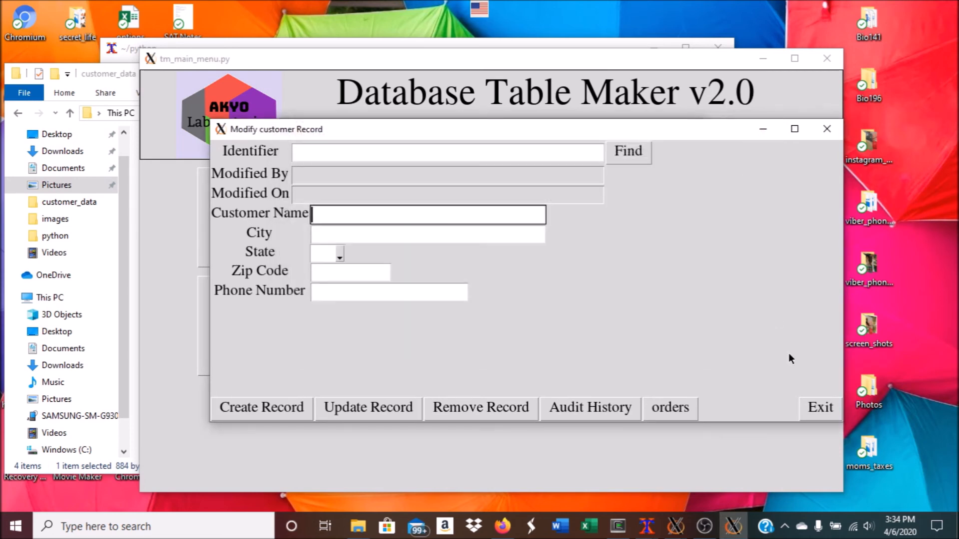
Exit record modification and open the restore form for the customer table of mydatabase.
{"action": "left_click", "coordinate": [810, 411]}
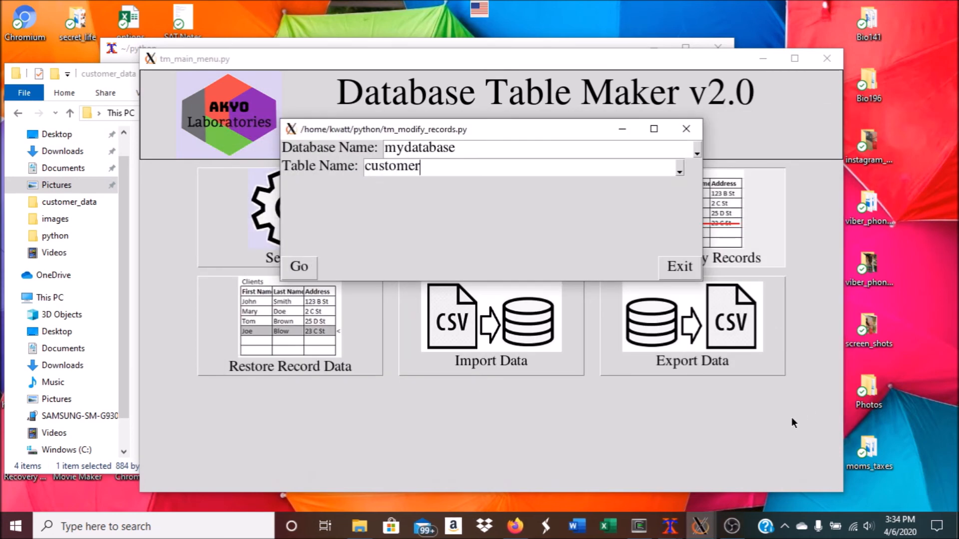
{"action": "left_click", "coordinate": [685, 267]}
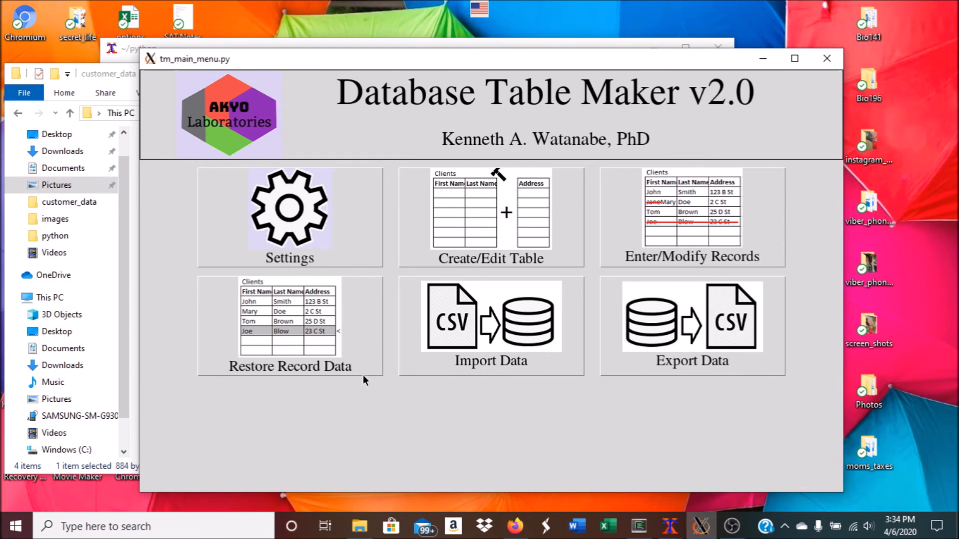
{"action": "left_click", "coordinate": [355, 327]}
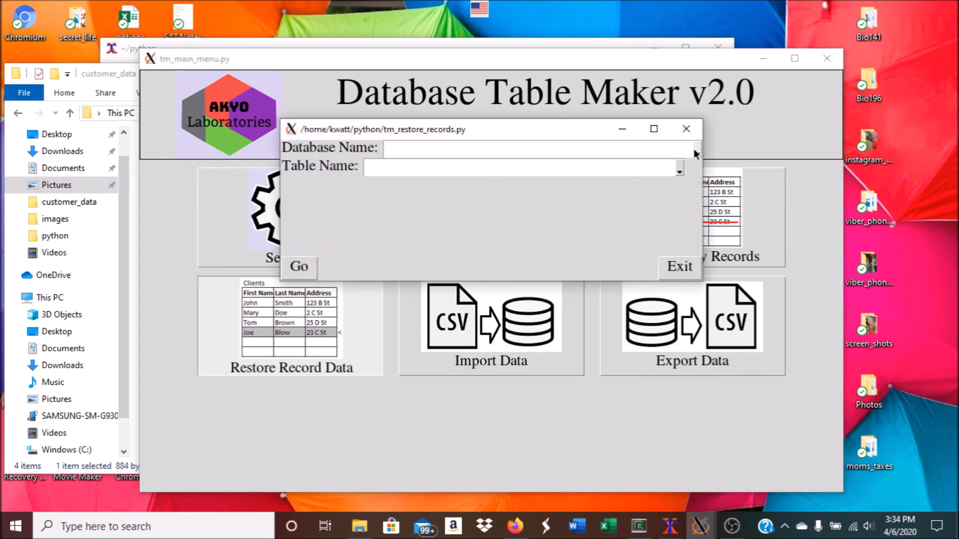
{"action": "left_click", "coordinate": [697, 149]}
{"action": "left_click", "coordinate": [480, 173]}
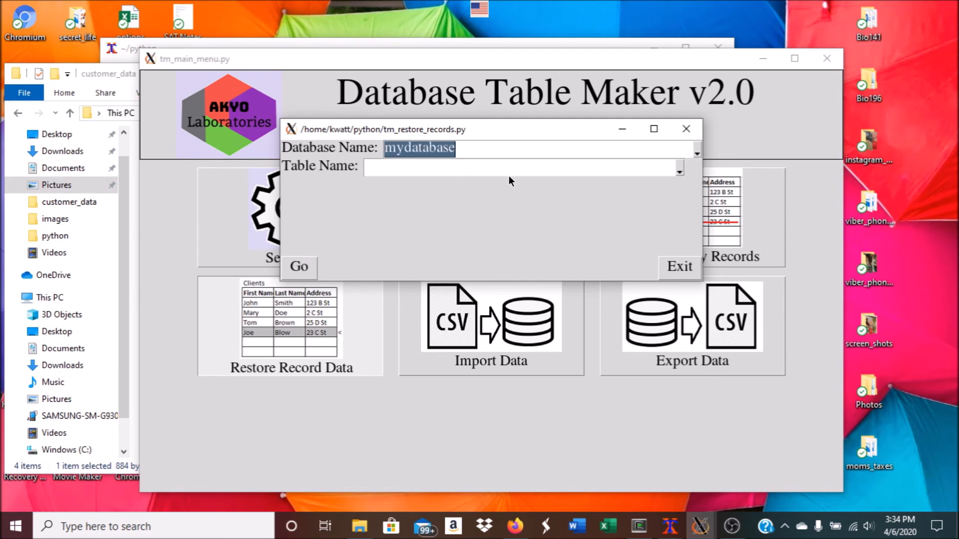
{"action": "left_click", "coordinate": [679, 171]}
{"action": "left_click", "coordinate": [405, 182]}
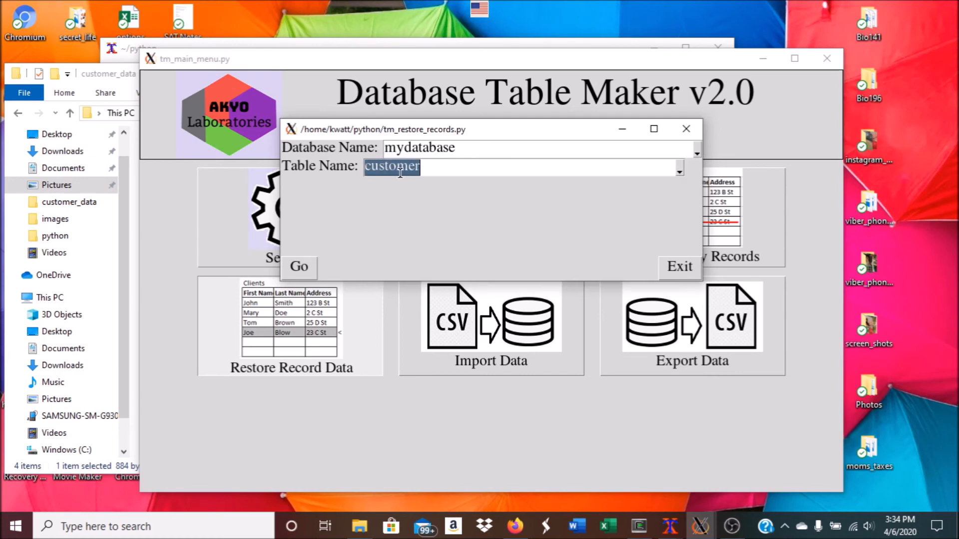
{"action": "left_click", "coordinate": [299, 266]}
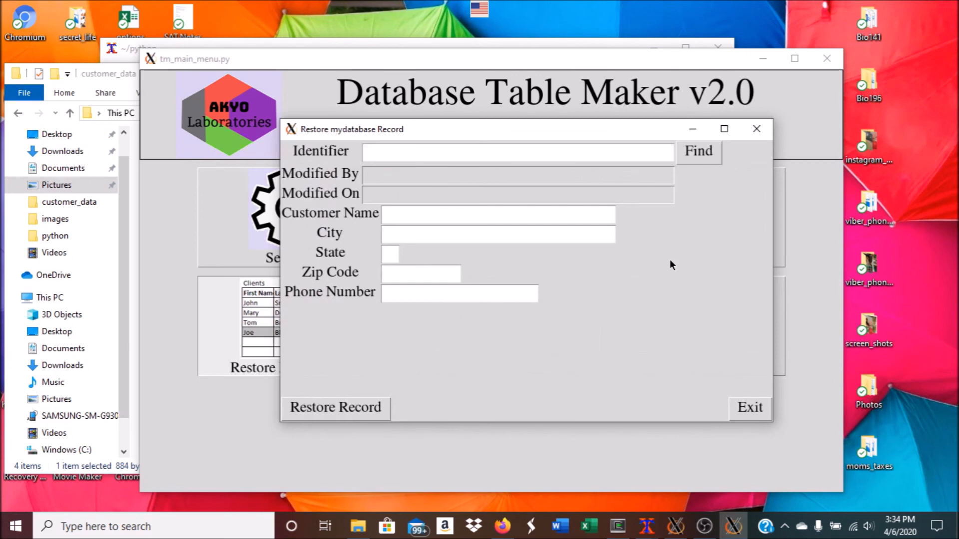
Find the removed customer record, load it into the restore form, and restore it.
{"action": "left_click", "coordinate": [710, 157]}
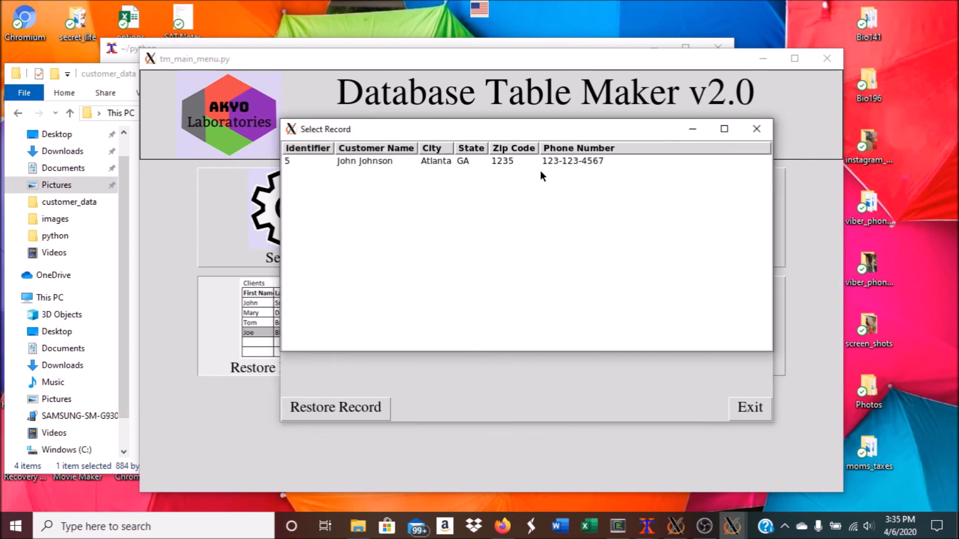
{"action": "double_click", "coordinate": [529, 158]}
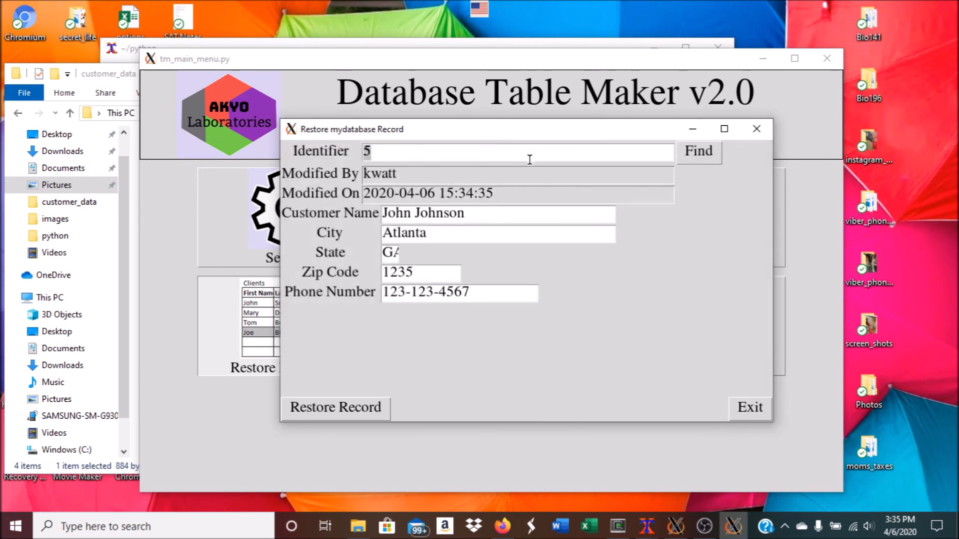
{"action": "left_click", "coordinate": [322, 410]}
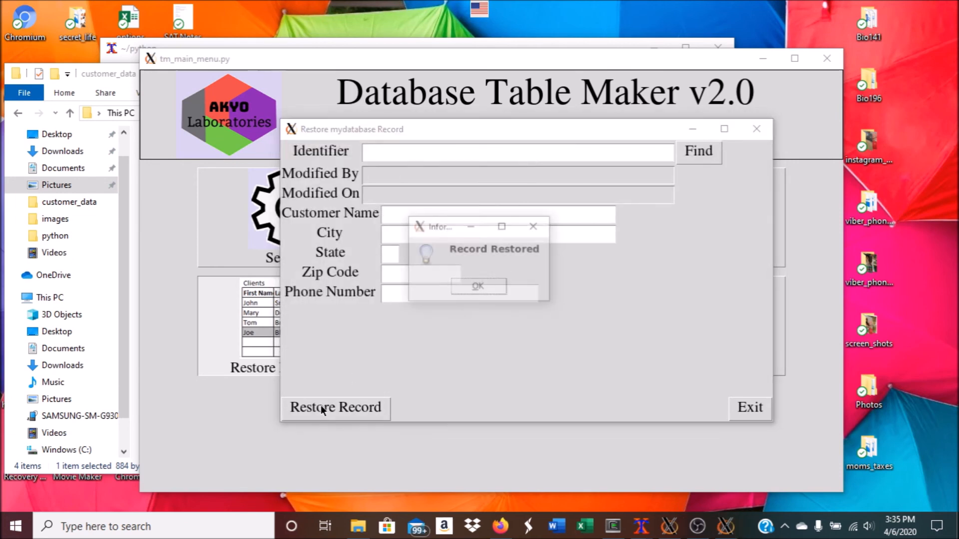
{"action": "left_click", "coordinate": [466, 286]}
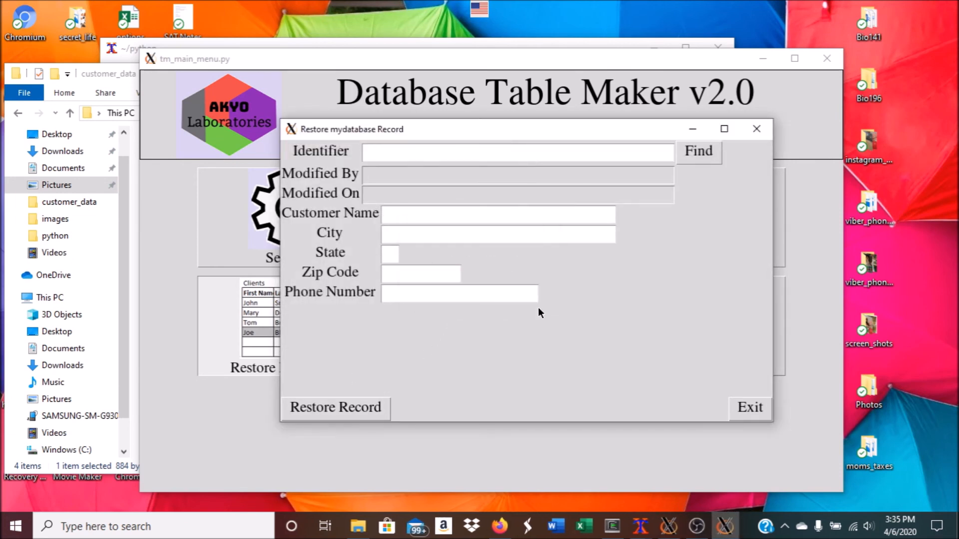
Check the list of removed customer records again and exit record restoration back to the main menu.
{"action": "left_click", "coordinate": [704, 154]}
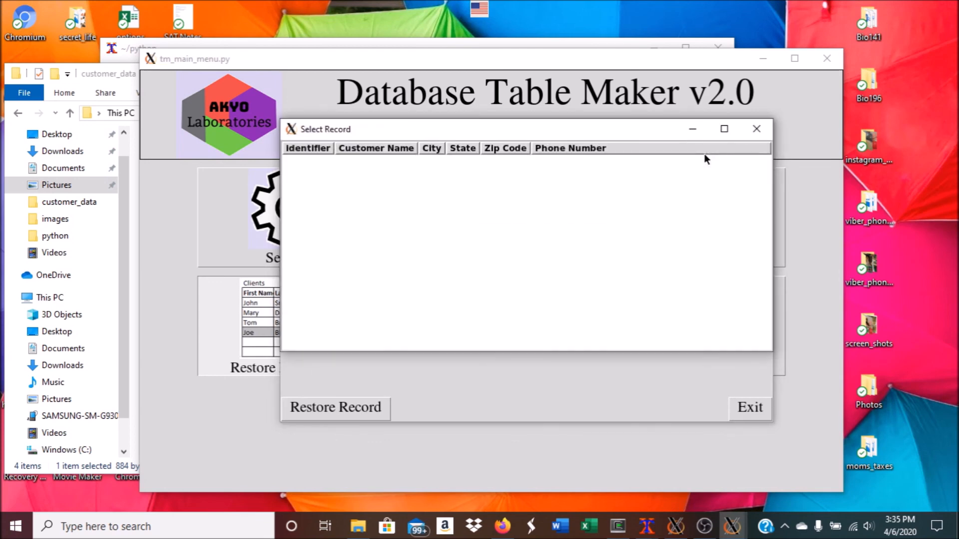
{"action": "left_click", "coordinate": [757, 130]}
{"action": "left_click", "coordinate": [696, 151]}
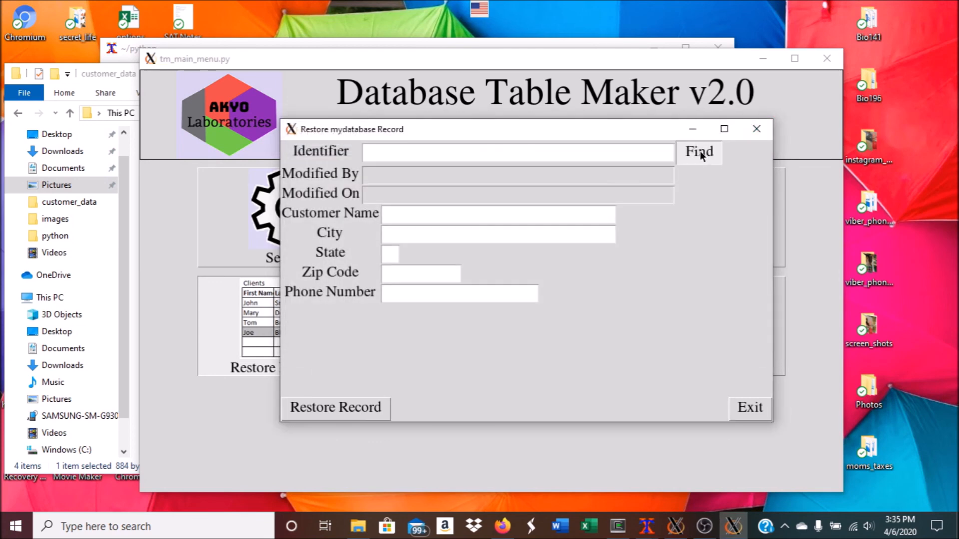
{"action": "left_click", "coordinate": [757, 129]}
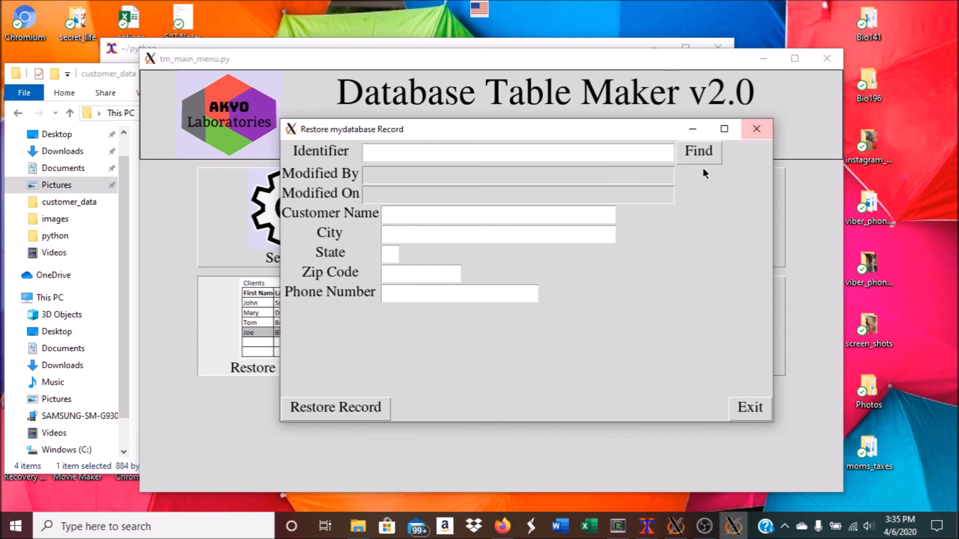
{"action": "left_click", "coordinate": [752, 408]}
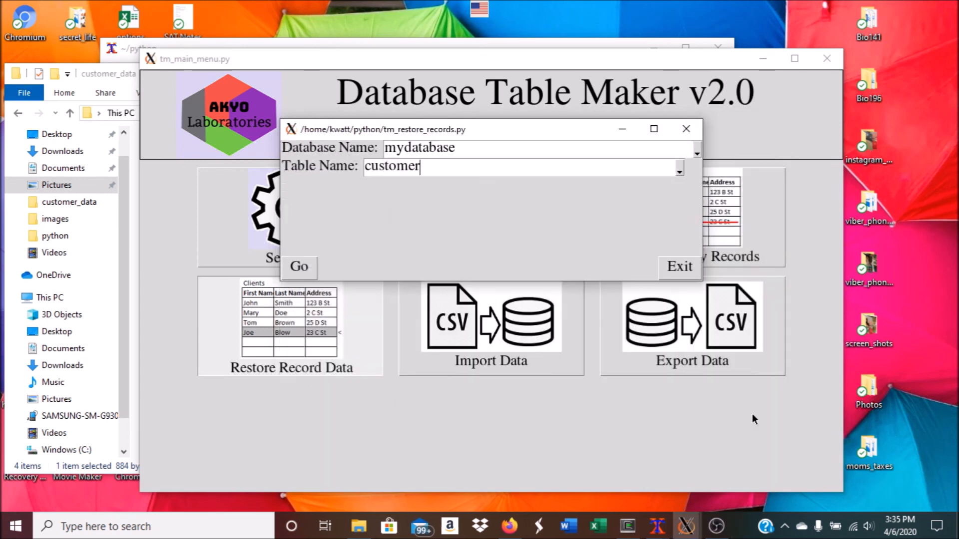
{"action": "left_click", "coordinate": [669, 268]}
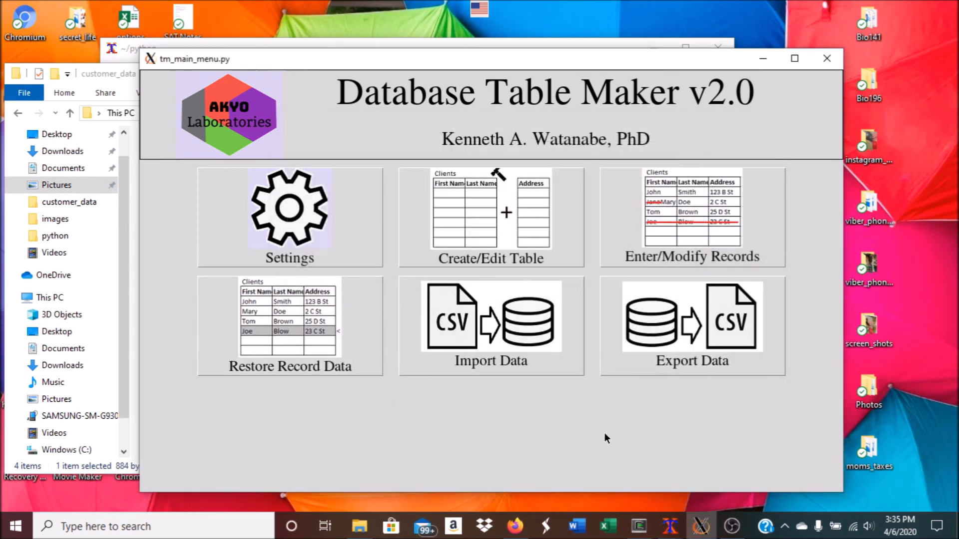